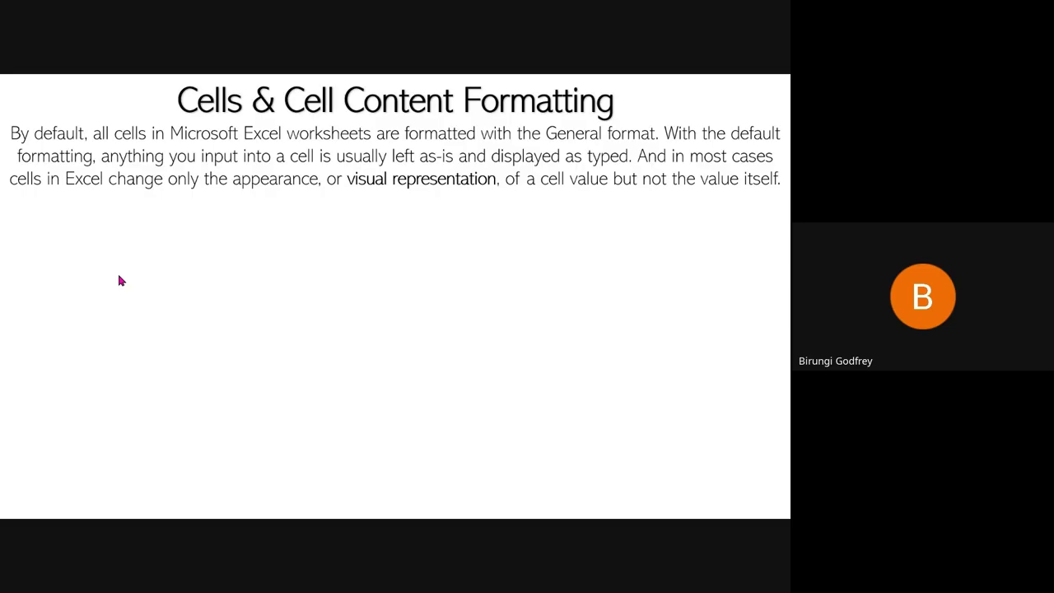
# Step: Advance the slideshow to the 'How to Format Cells in Excel' slide
pyautogui.click(624, 305)
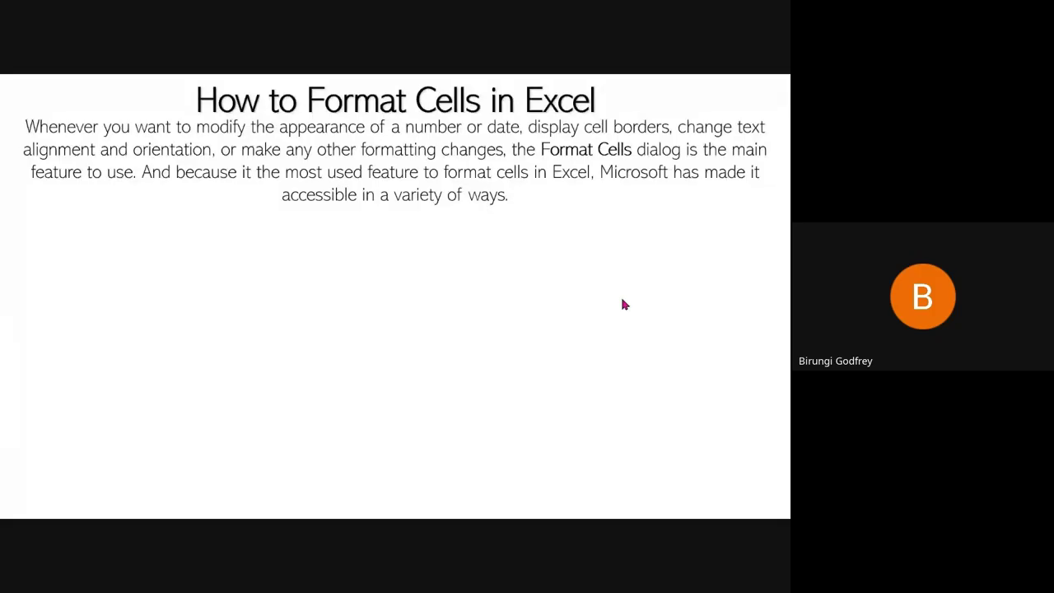
# Step: End the slideshow and open Formatting & Introduction to Formulas.xlsx from the Lesson 5 folder
pyautogui.press('Right')
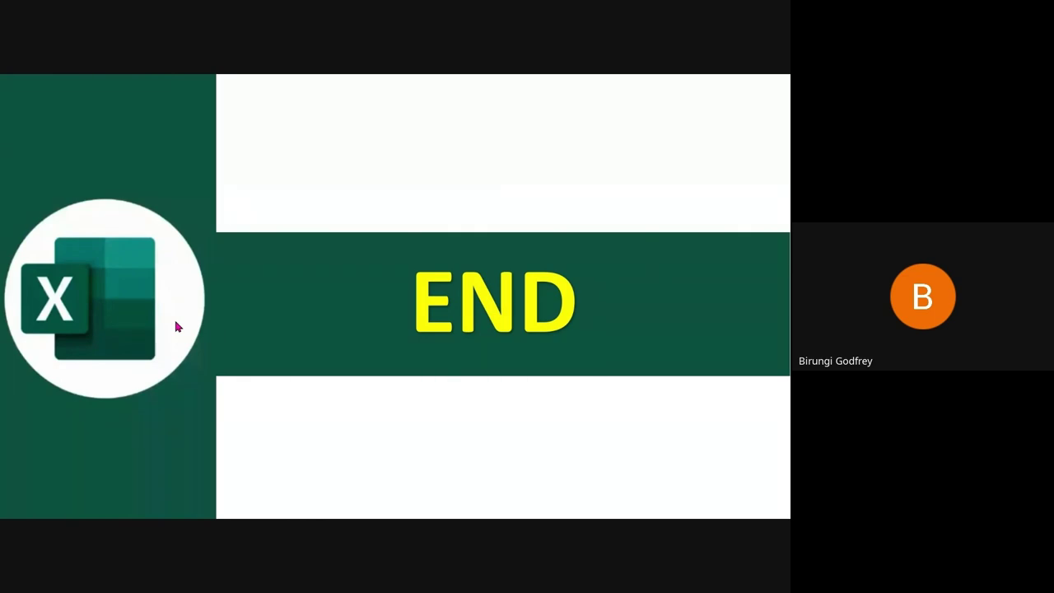
pyautogui.press('Escape')
pyautogui.click(717, 89)
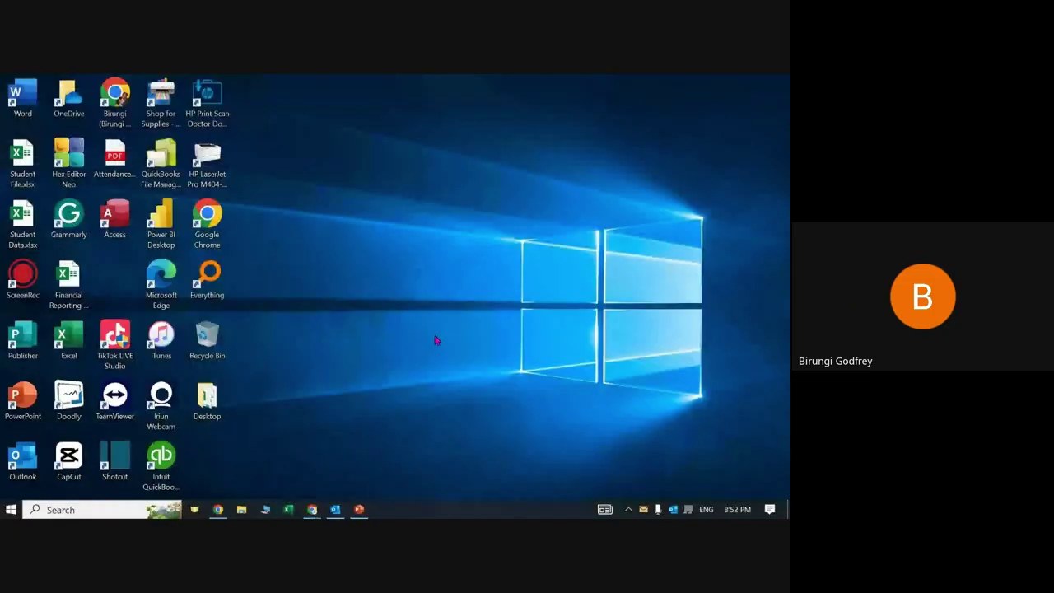
pyautogui.click(475, 240)
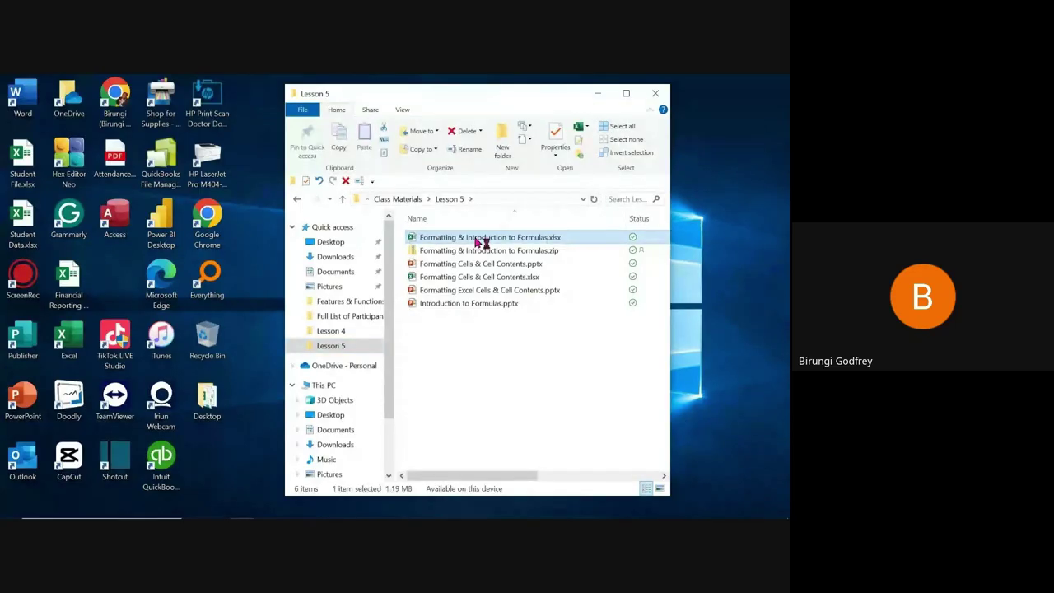
pyautogui.doubleClick(475, 238)
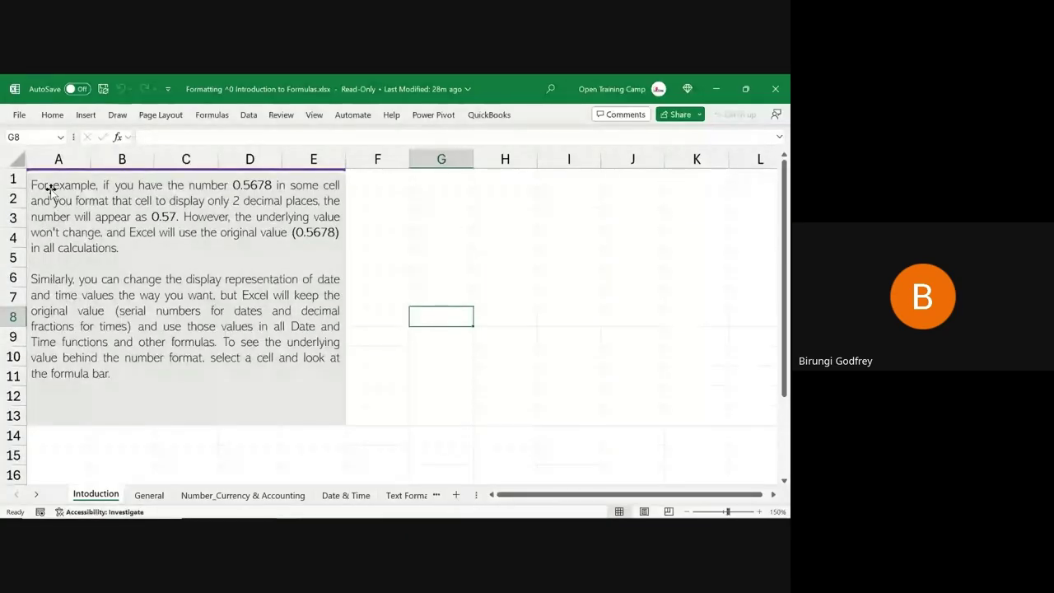
# Step: Enter the example value 0.5678 in cell G2
pyautogui.click(420, 219)
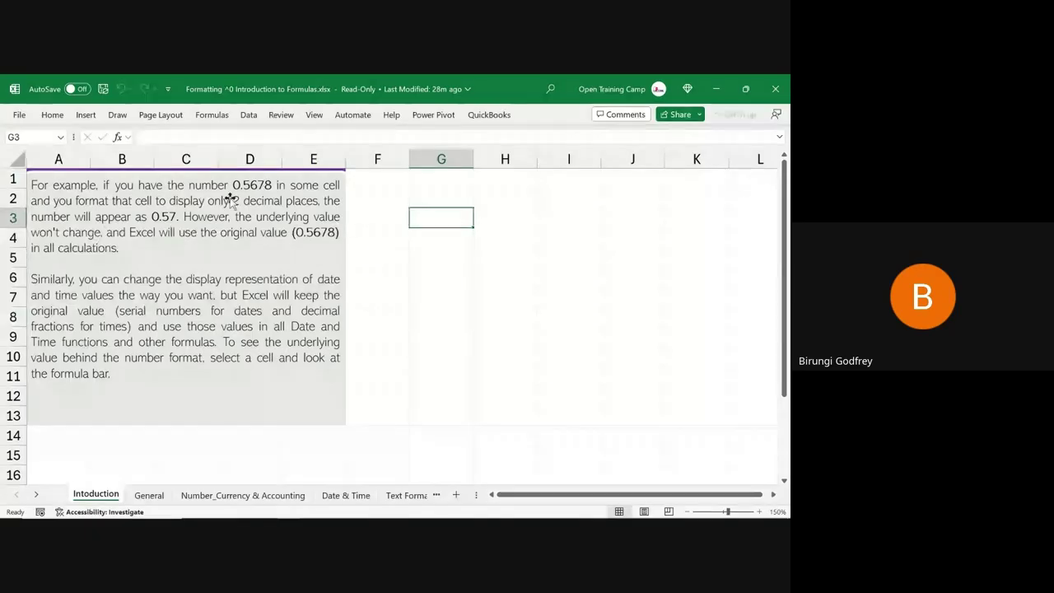
pyautogui.click(427, 200)
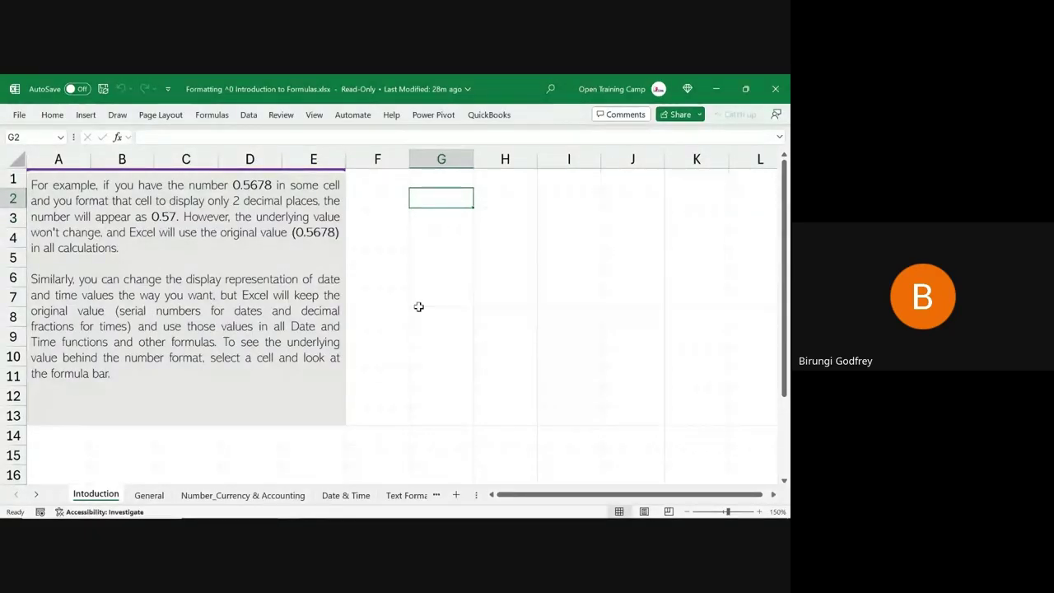
pyautogui.write('0')
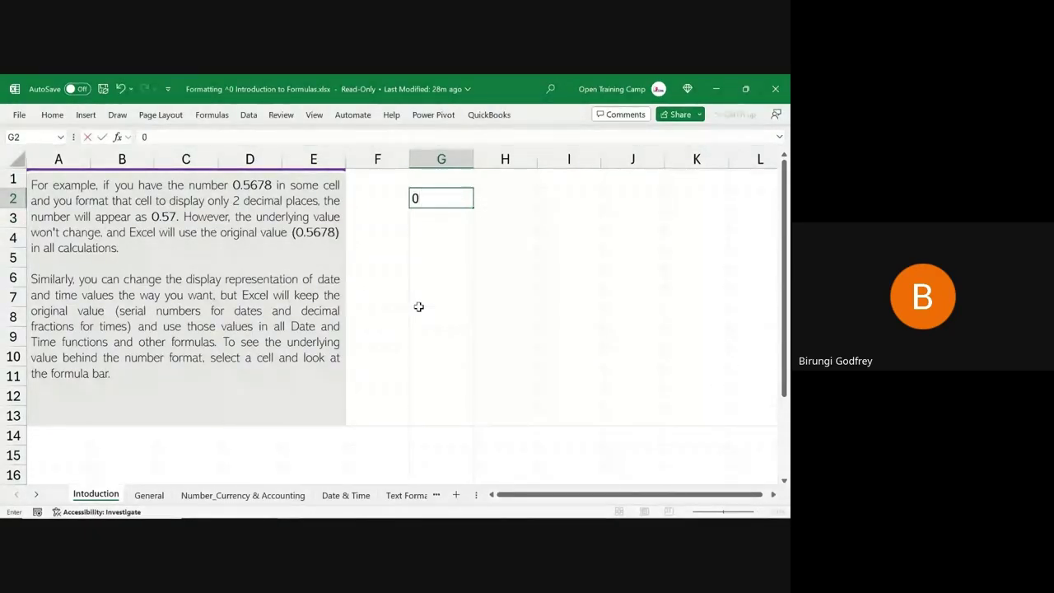
pyautogui.write('.56')
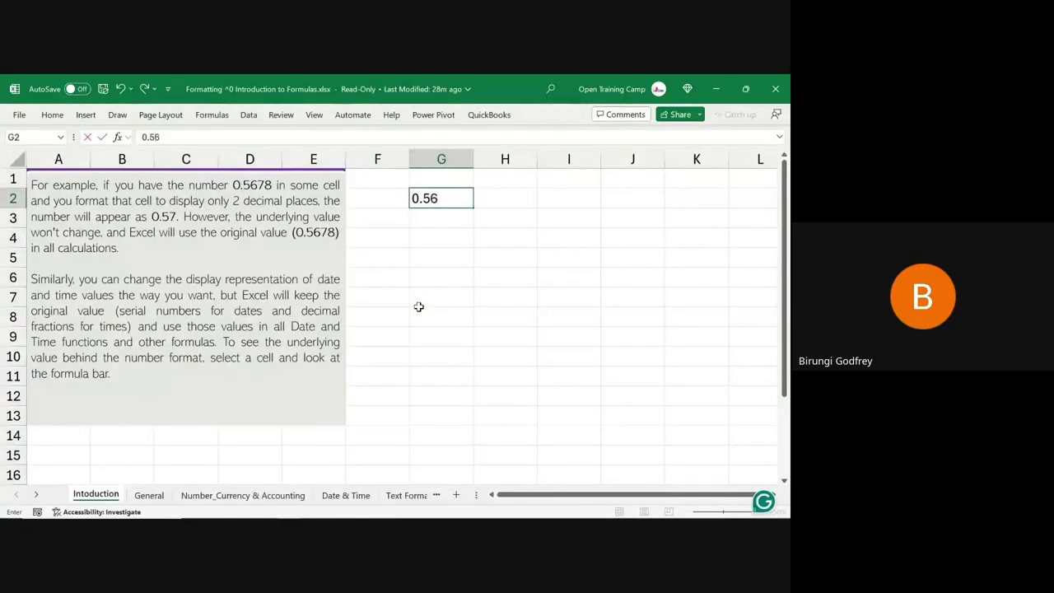
pyautogui.write('78')
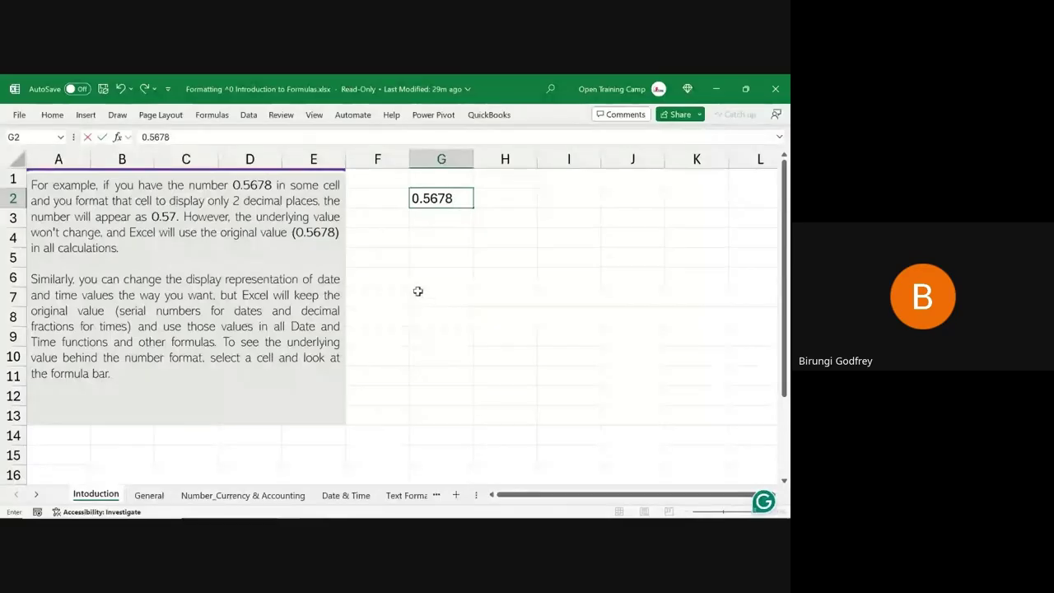
pyautogui.hotkey('ctrl', 'Return')
pyautogui.click(451, 222)
pyautogui.click(432, 198)
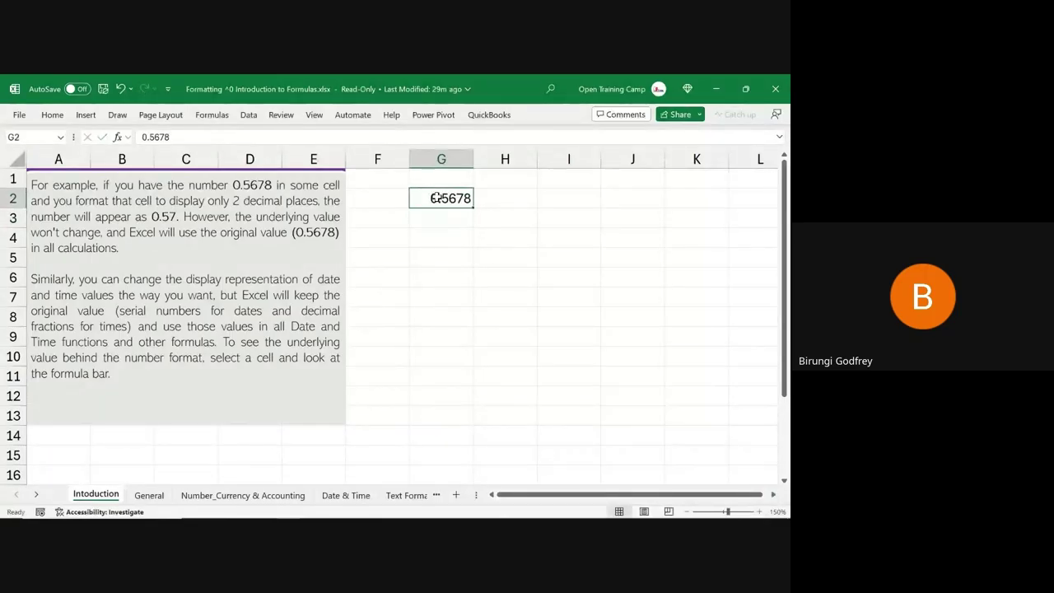
# Step: Widen column G so G2's number displays clearly
pyautogui.click(441, 158)
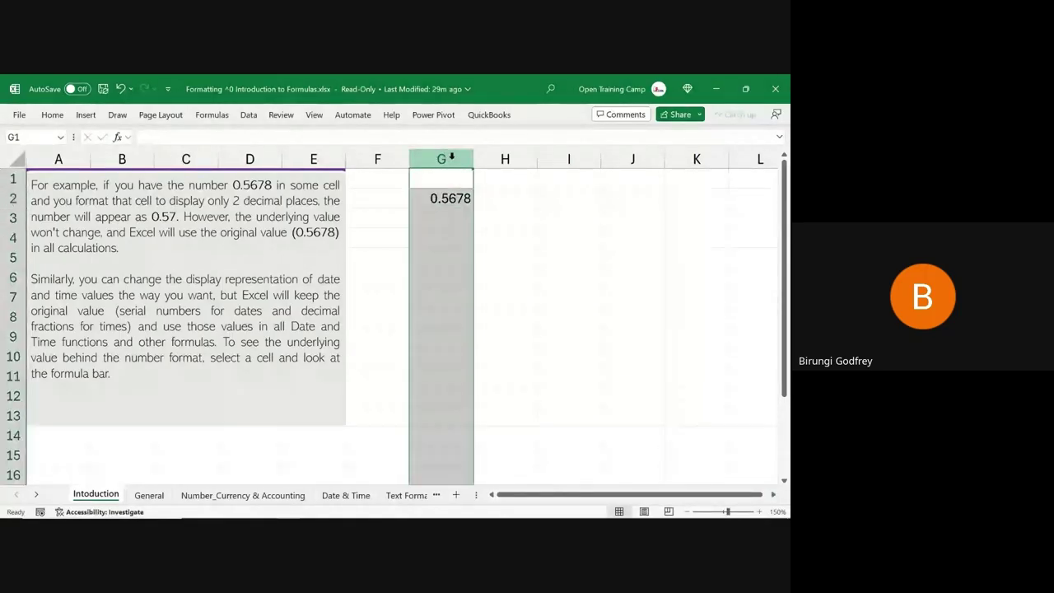
pyautogui.moveTo(475, 158); pyautogui.dragTo(559, 154)
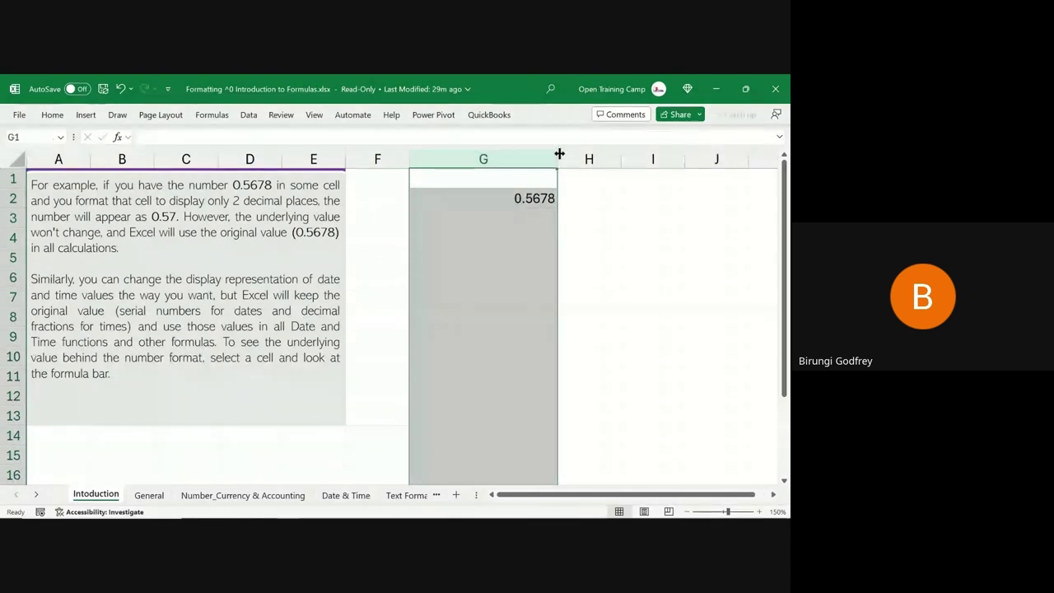
pyautogui.click(509, 200)
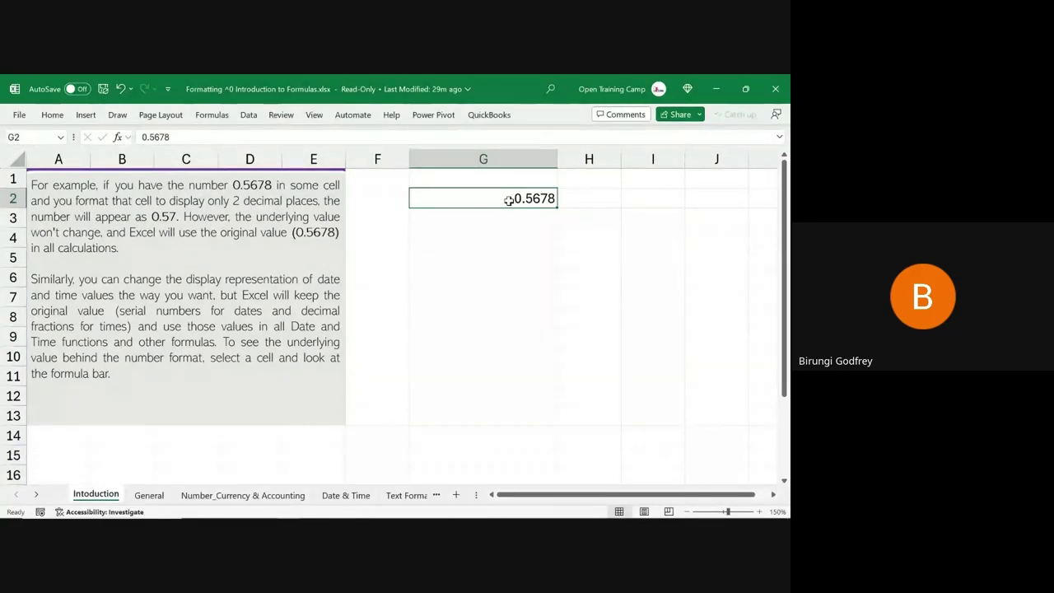
pyautogui.click(499, 232)
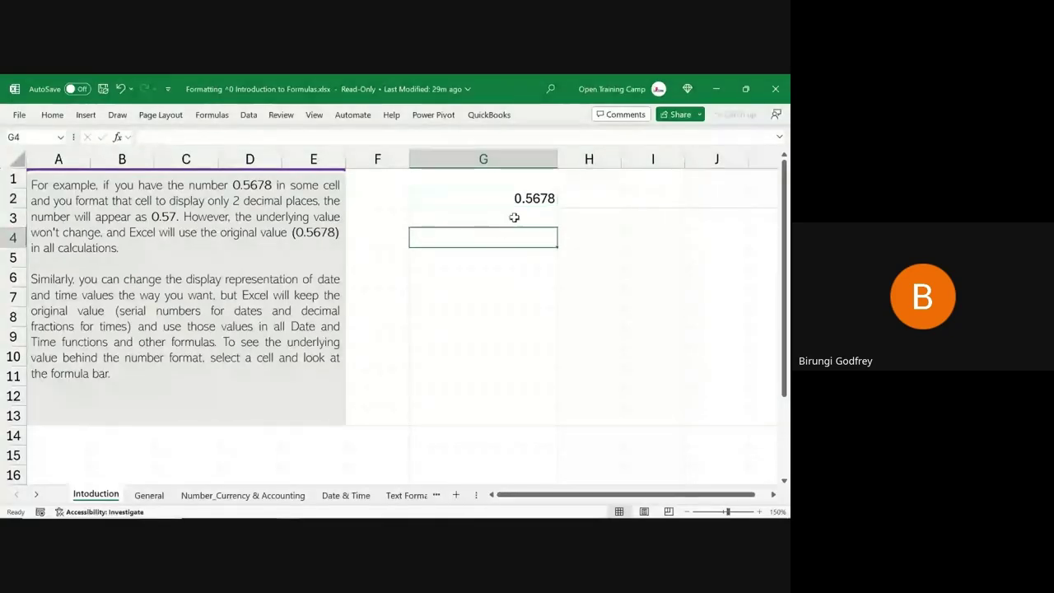
pyautogui.click(517, 197)
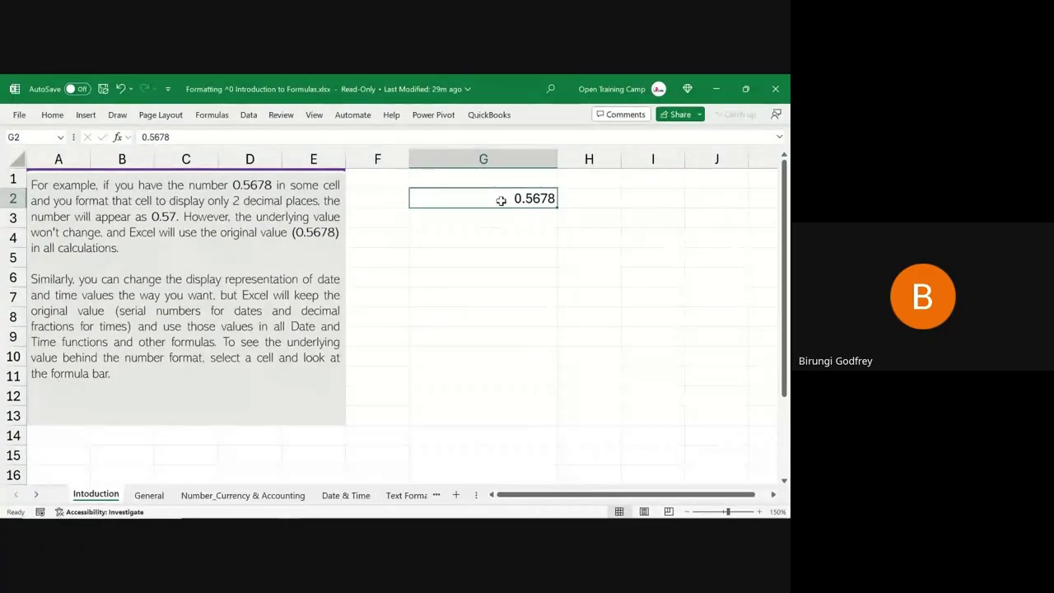
pyautogui.click(55, 116)
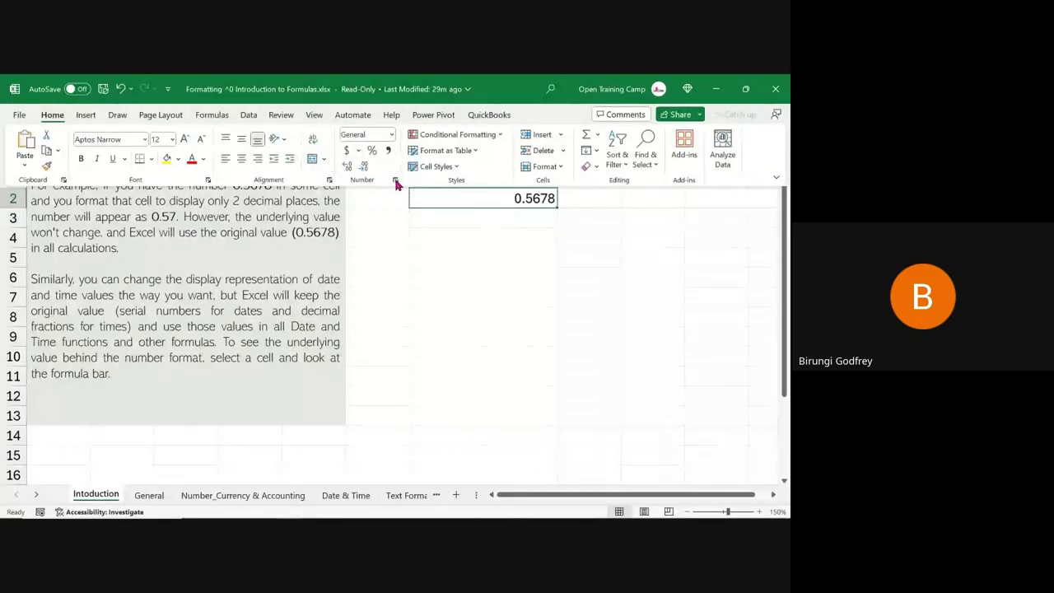
# Step: Browse the number format list, then decrease G2's decimals twice so it shows 0.57
pyautogui.click(391, 135)
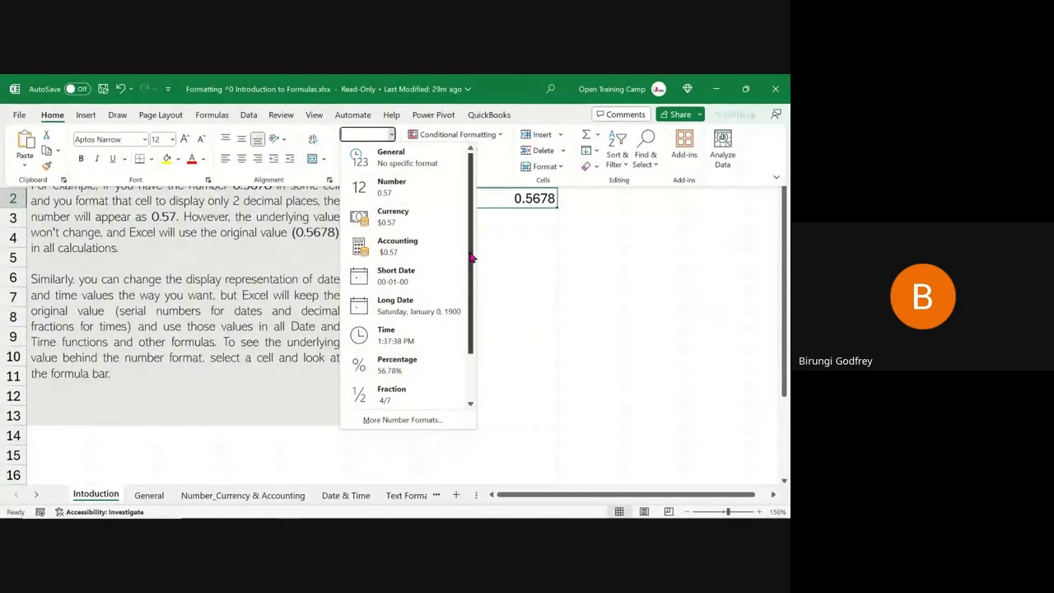
pyautogui.moveTo(472, 258); pyautogui.dragTo(464, 328)
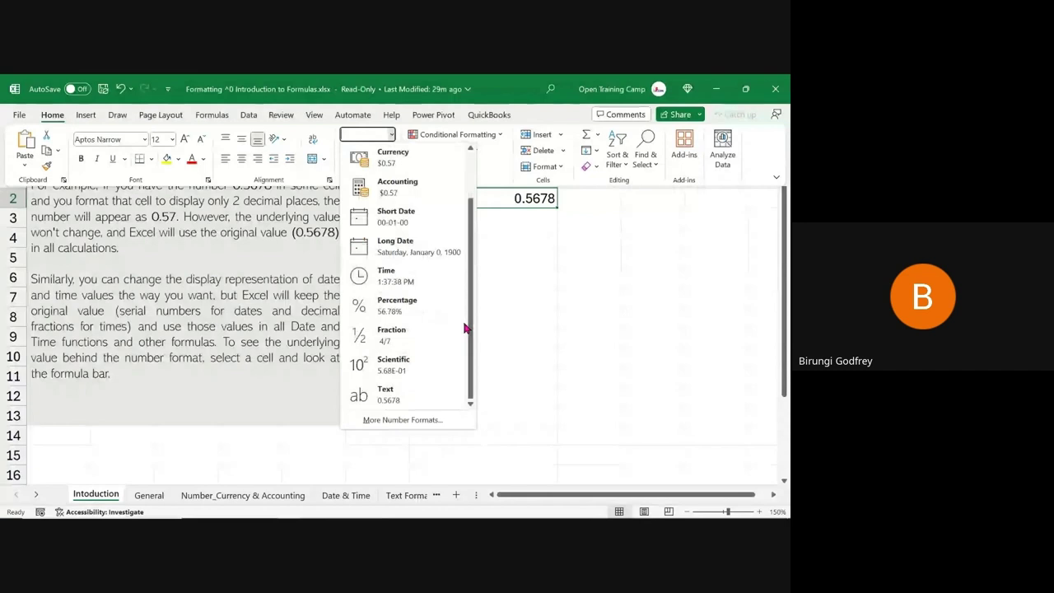
pyautogui.click(534, 282)
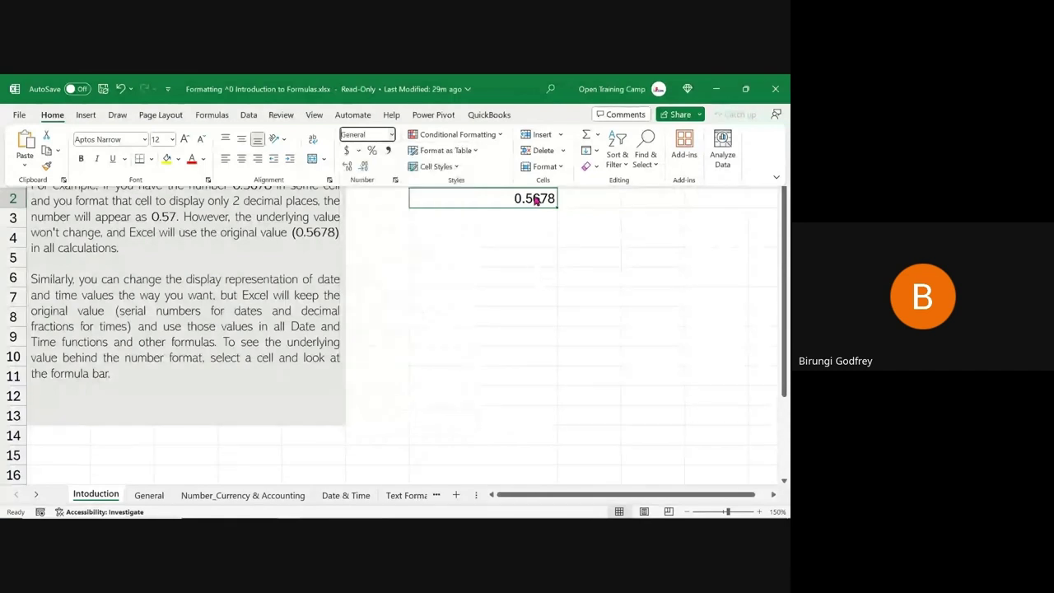
pyautogui.click(365, 168)
pyautogui.click(365, 168)
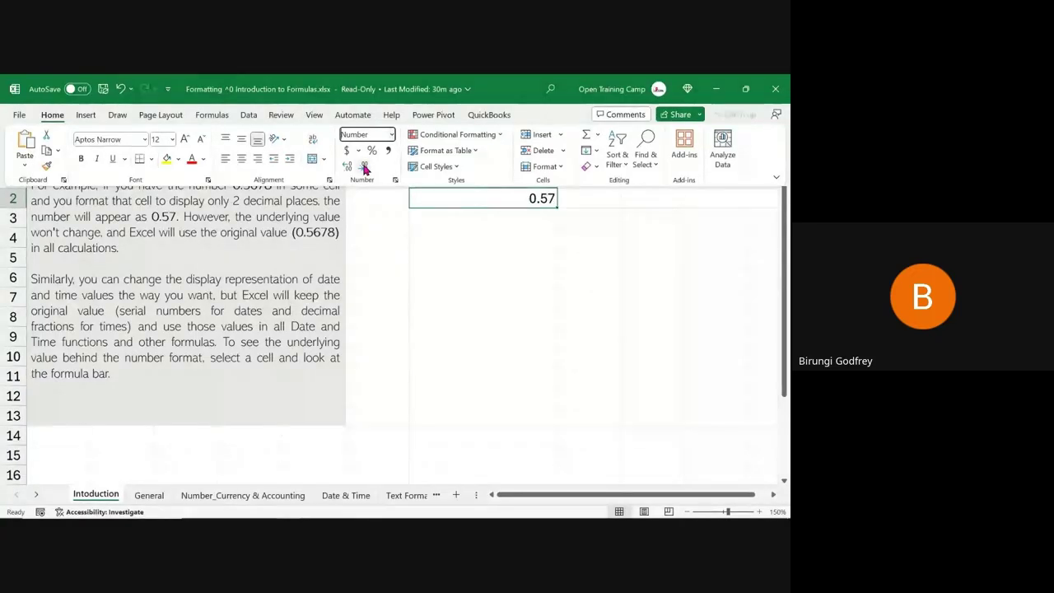
pyautogui.click(493, 261)
pyautogui.click(489, 257)
pyautogui.click(490, 197)
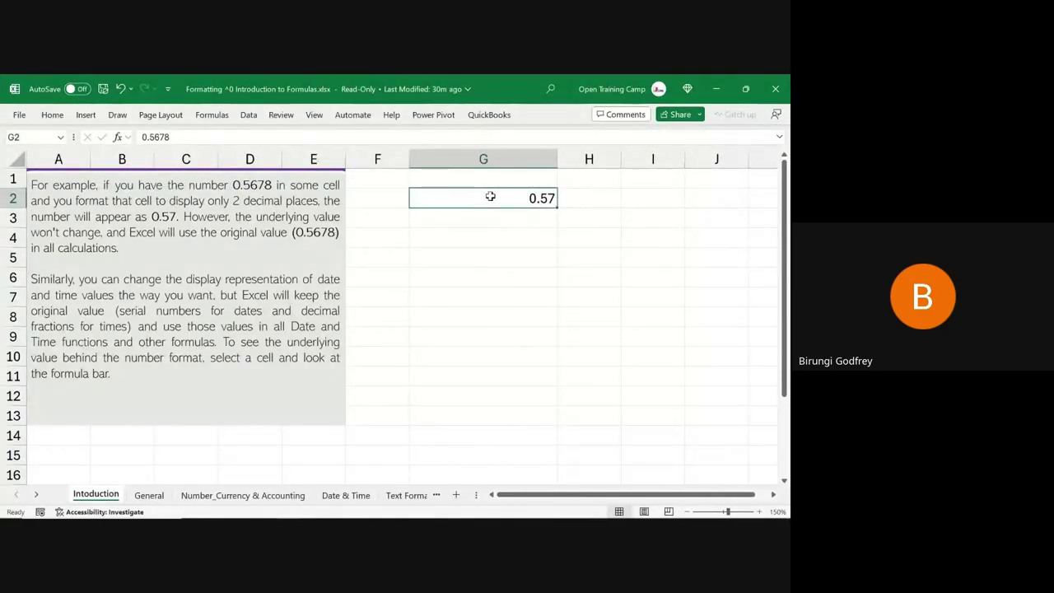
# Step: Check G2's stored value 0.5678 in the formula bar, then move to the Number_Currency & Accounting sheet
pyautogui.click(489, 240)
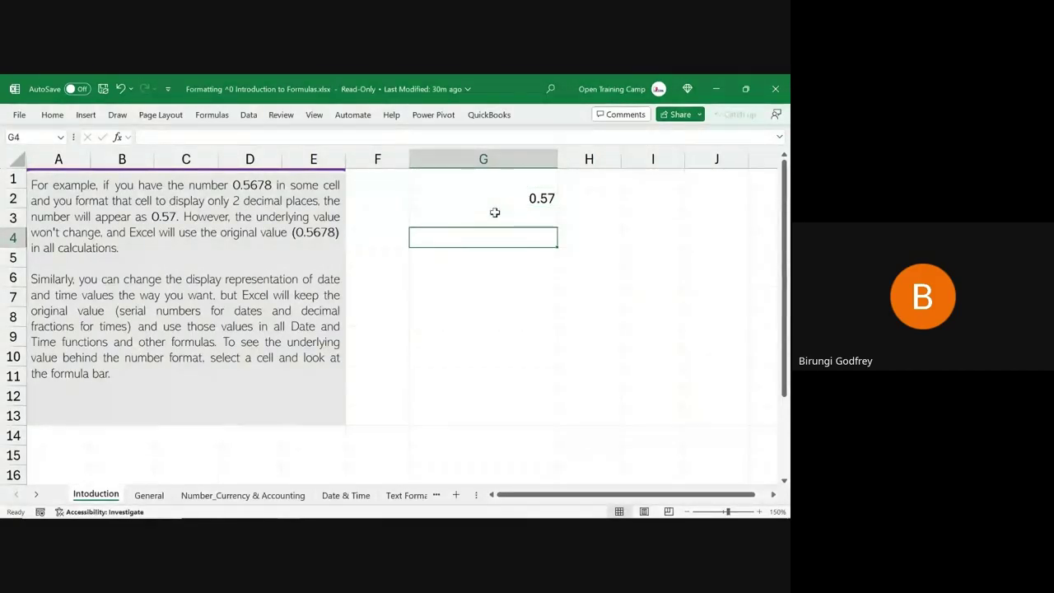
pyautogui.click(488, 202)
pyautogui.moveTo(175, 136); pyautogui.dragTo(136, 137)
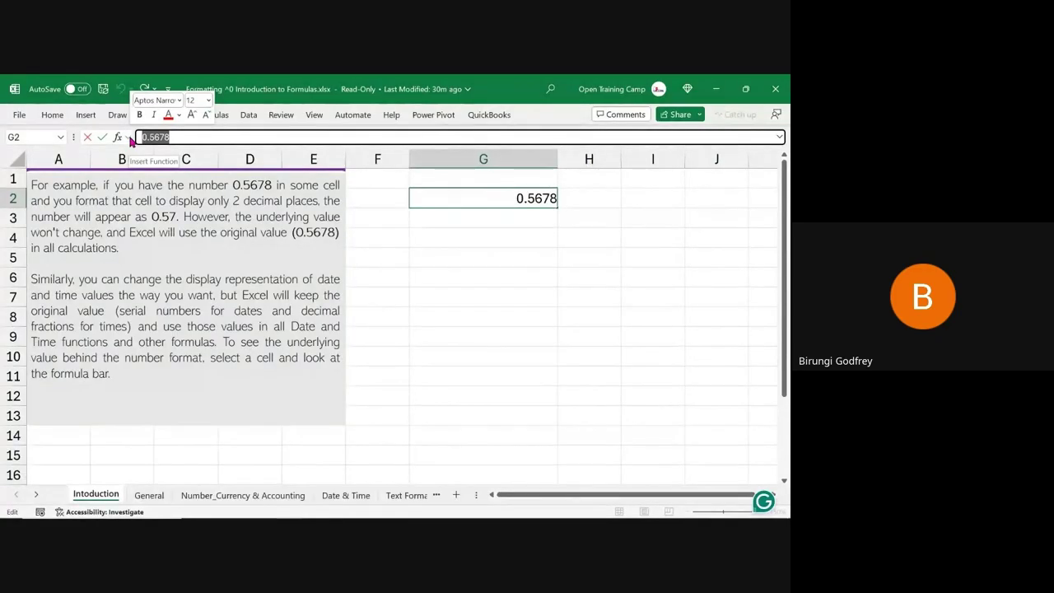
pyautogui.click(89, 139)
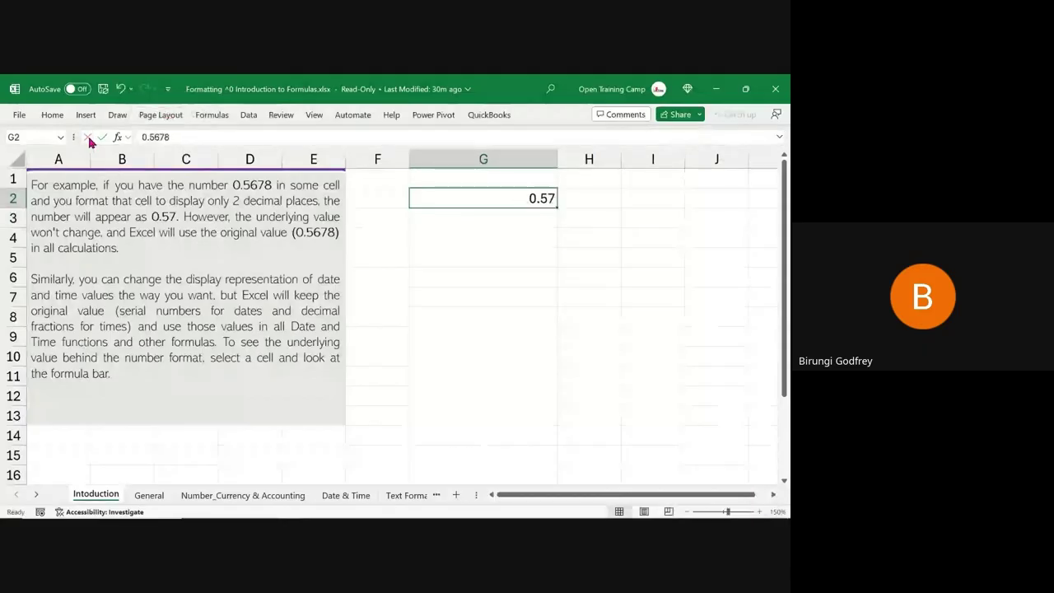
pyautogui.click(494, 258)
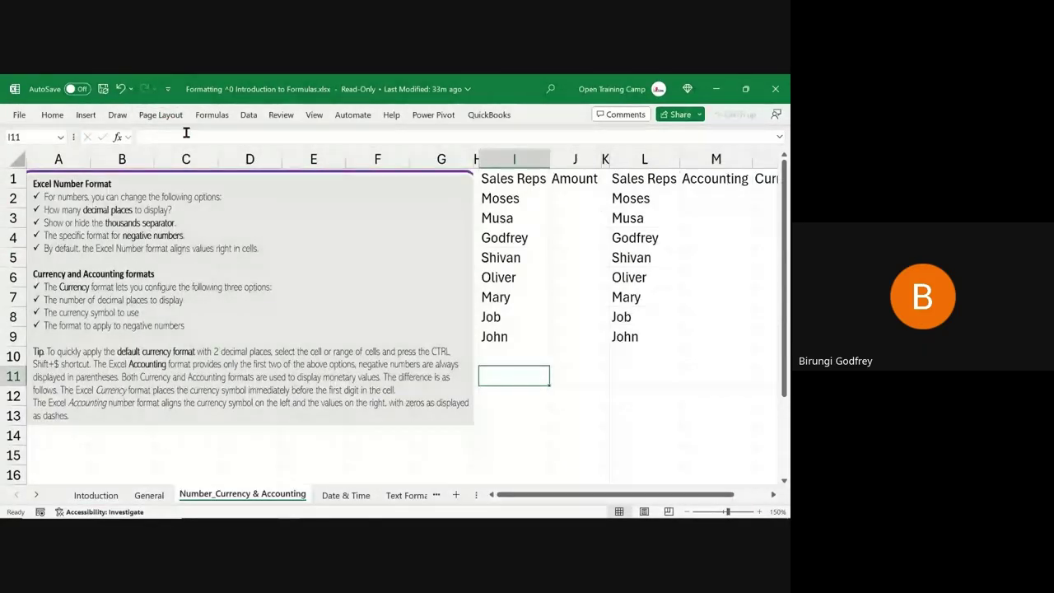
# Step: Open Format Cells on the Number category
pyautogui.click(51, 115)
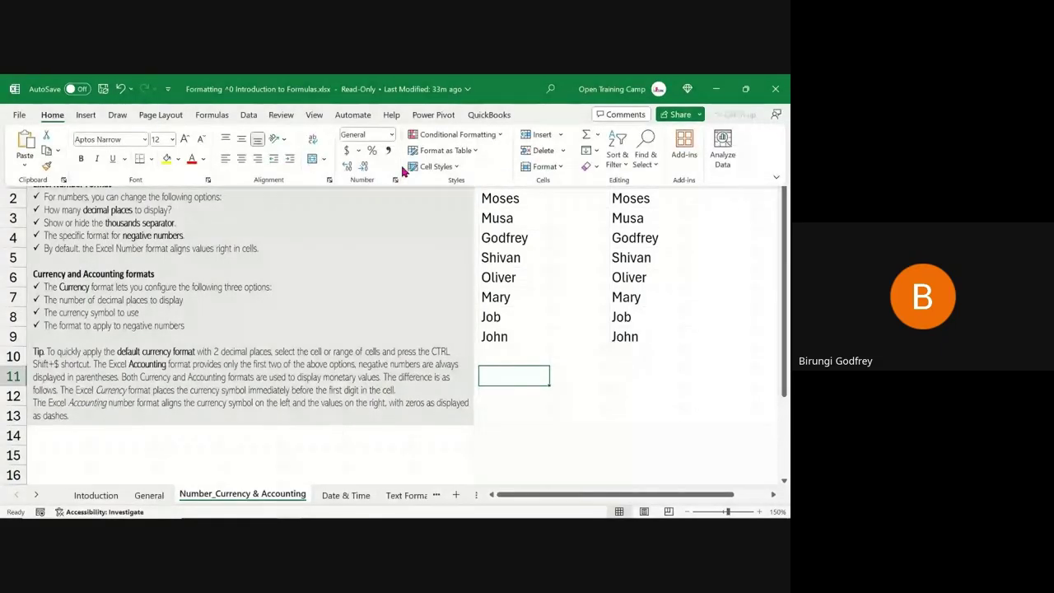
pyautogui.click(394, 180)
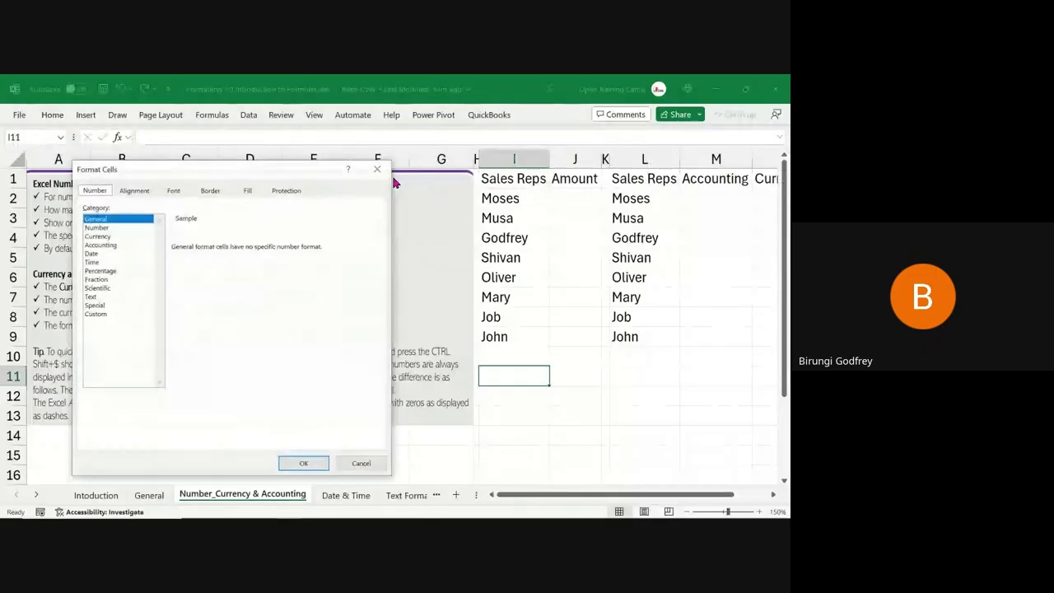
pyautogui.moveTo(206, 169); pyautogui.dragTo(298, 142)
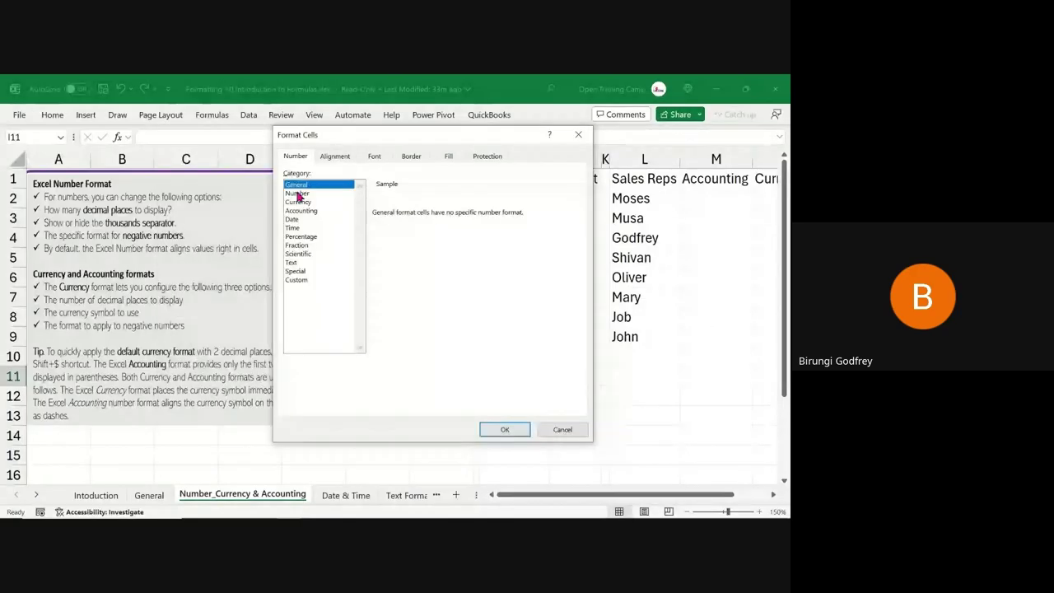
pyautogui.click(316, 194)
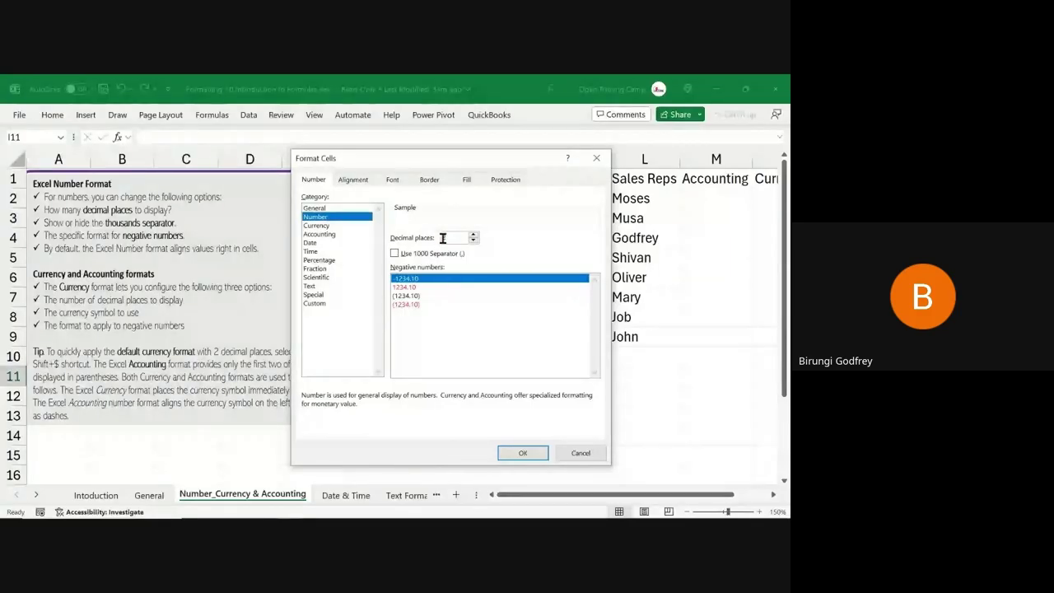
# Step: Try lowering and raising the decimal places, then close the dialog without applying
pyautogui.click(473, 239)
pyautogui.click(473, 240)
pyautogui.click(474, 241)
pyautogui.click(473, 235)
pyautogui.click(473, 235)
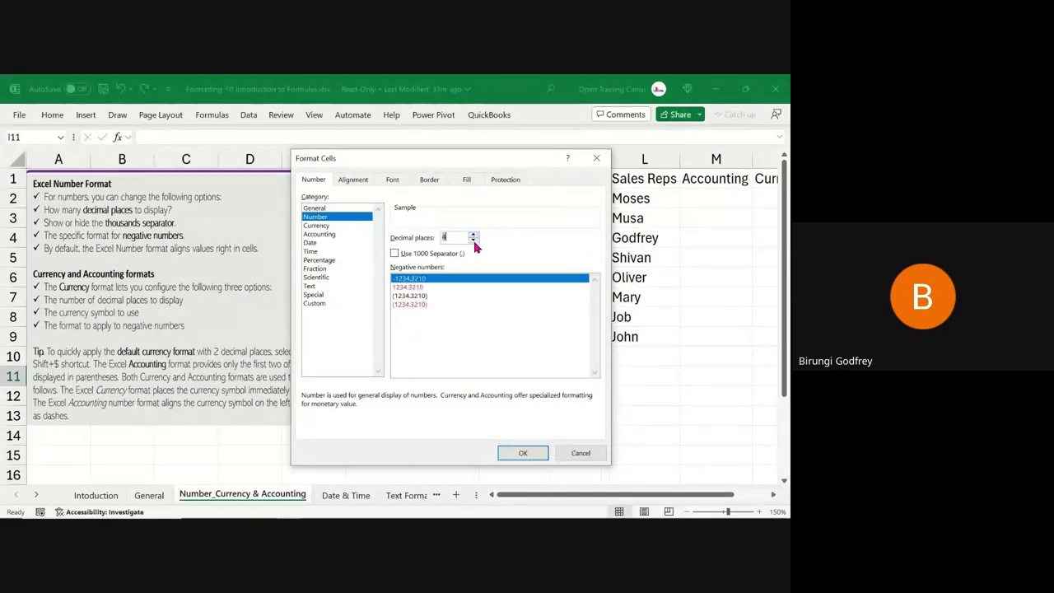
pyautogui.click(474, 234)
pyautogui.click(522, 453)
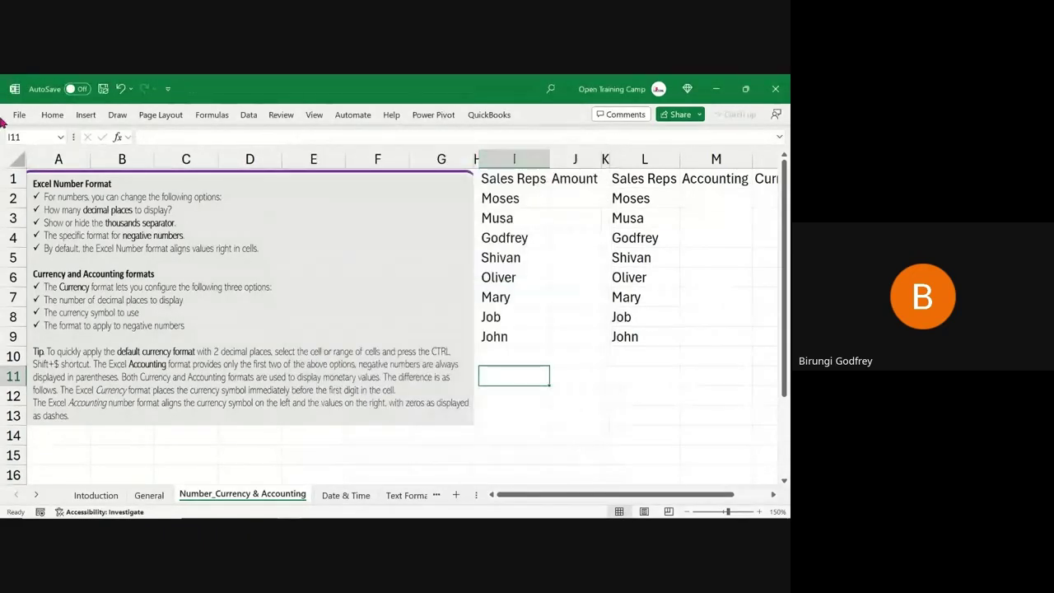
pyautogui.click(51, 117)
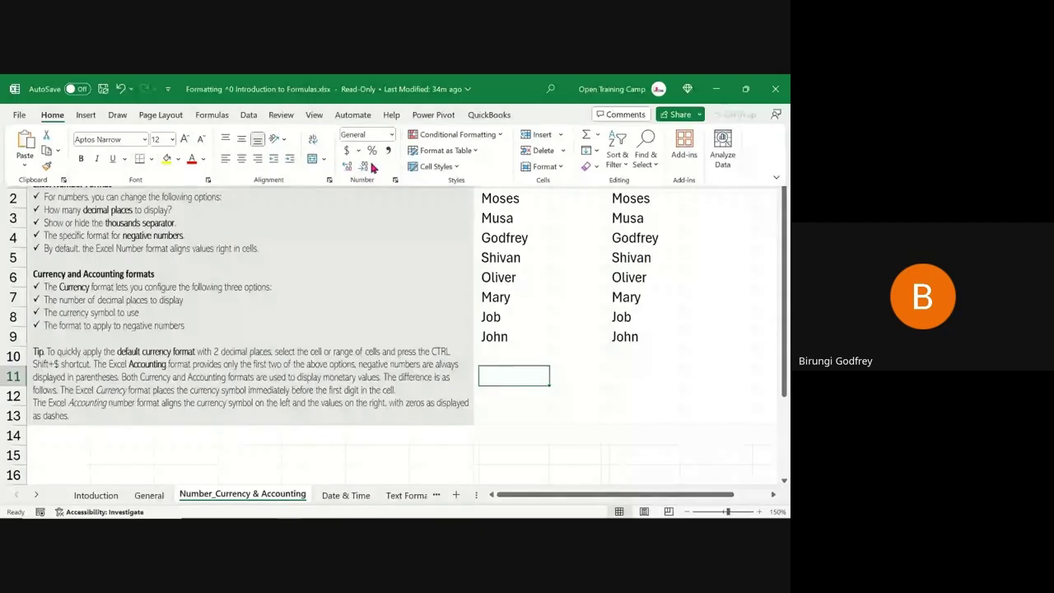
# Step: Reopen Format Cells with Ctrl+1 and toggle the Use 1000 Separator option
pyautogui.hotkey('ctrl', '1')
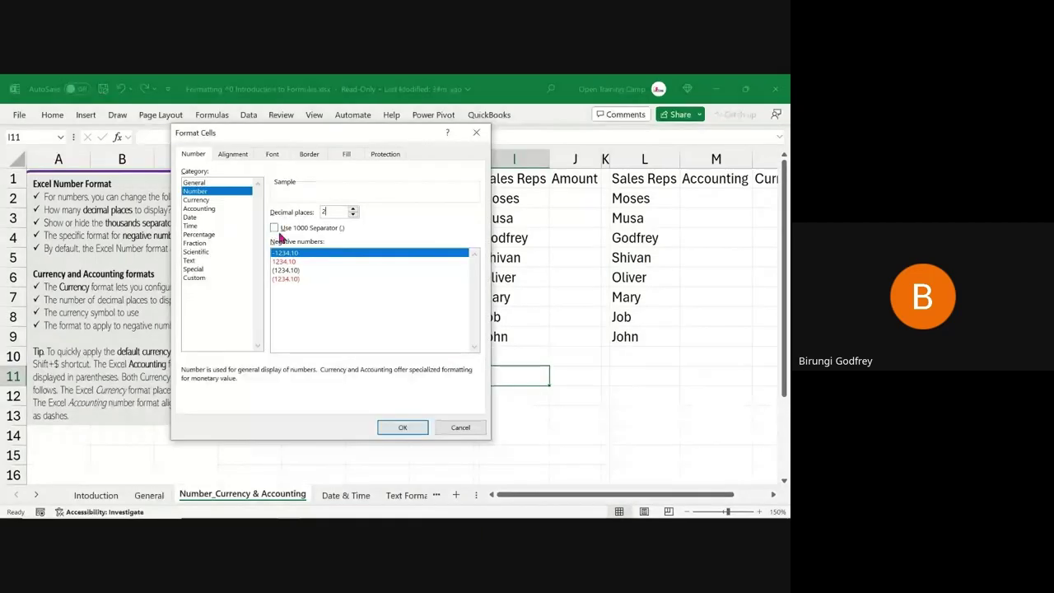
pyautogui.click(275, 228)
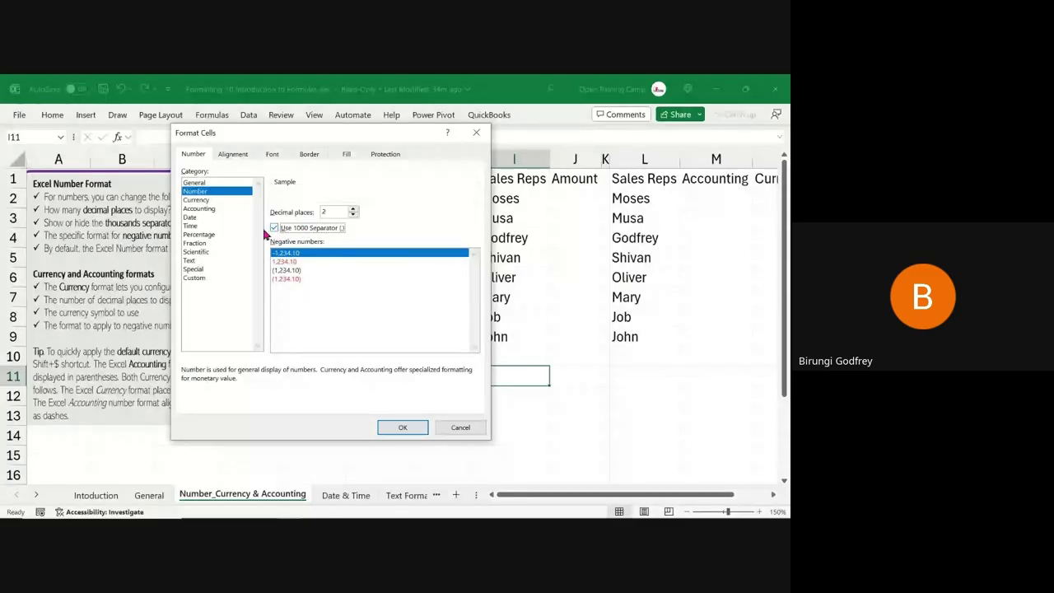
pyautogui.click(275, 231)
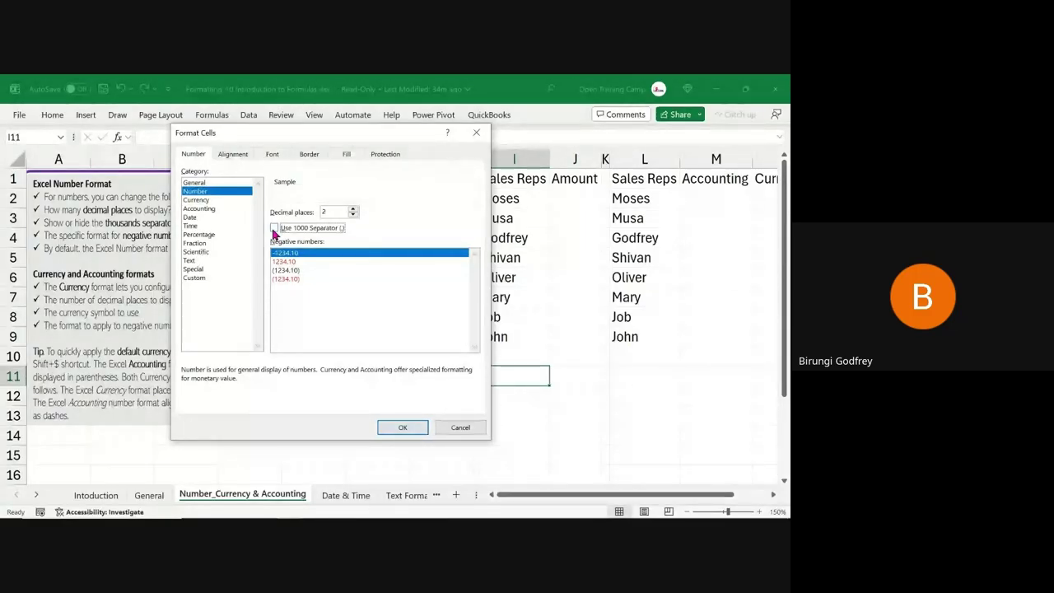
# Step: Preview the negative-number styles, including red parenthesised negatives
pyautogui.click(286, 261)
pyautogui.click(289, 253)
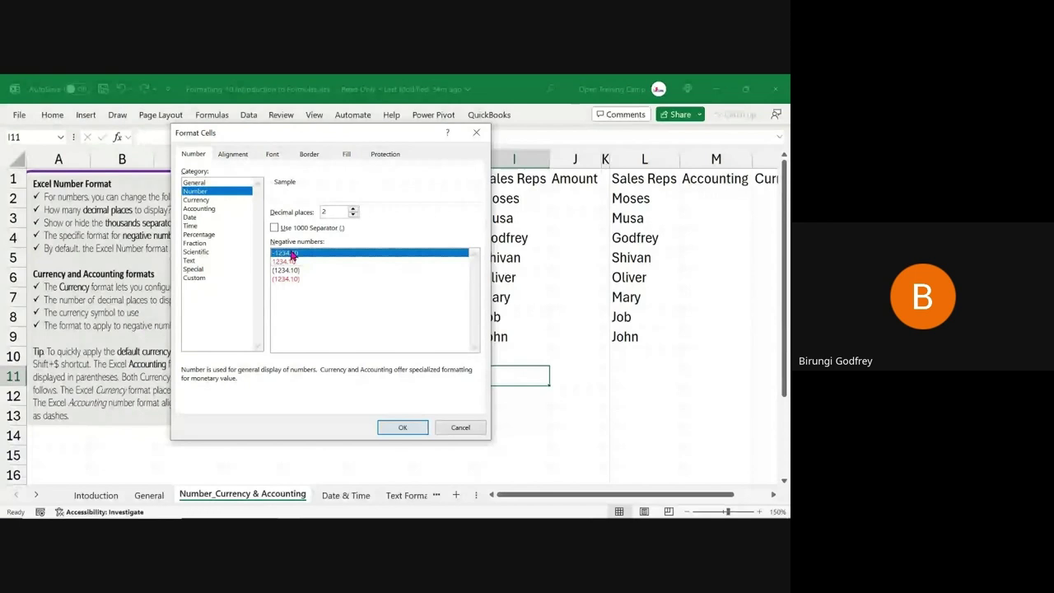
pyautogui.click(287, 261)
pyautogui.click(289, 279)
pyautogui.click(289, 271)
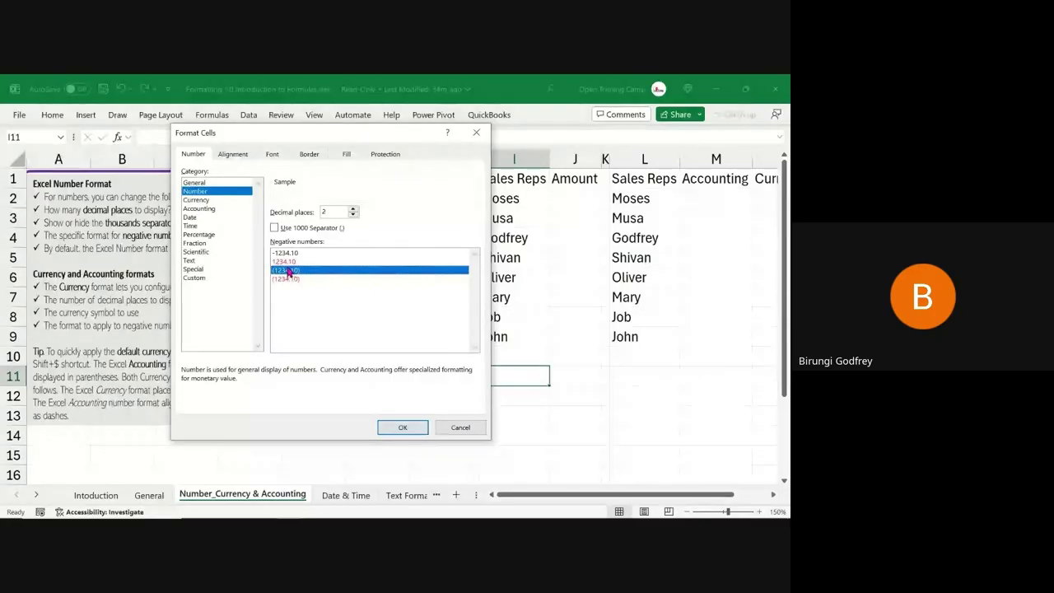
pyautogui.click(294, 261)
pyautogui.click(286, 280)
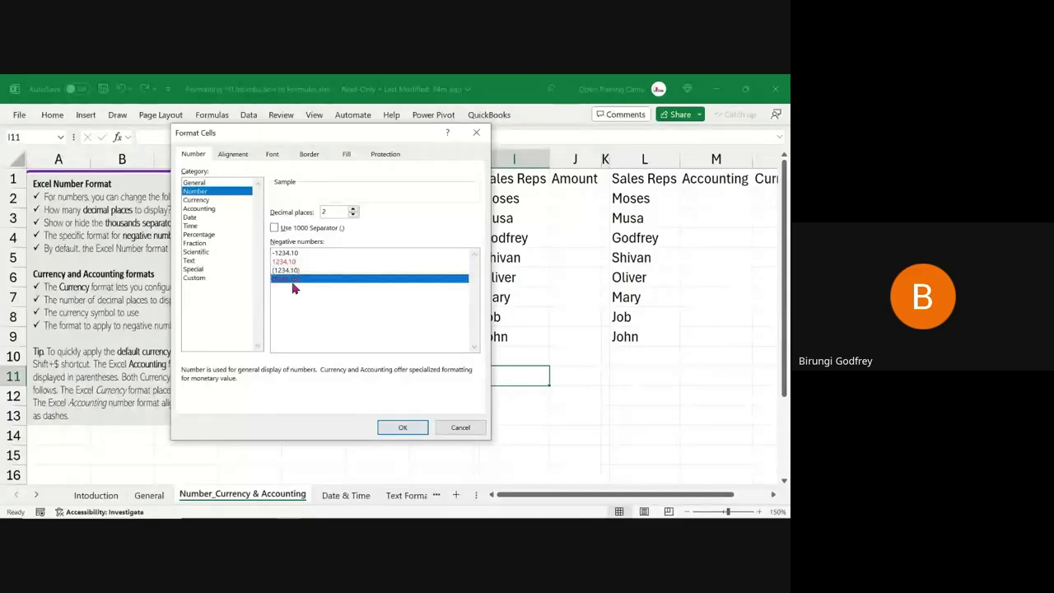
# Step: Compare black and red negative-number styles before settling on one
pyautogui.click(294, 271)
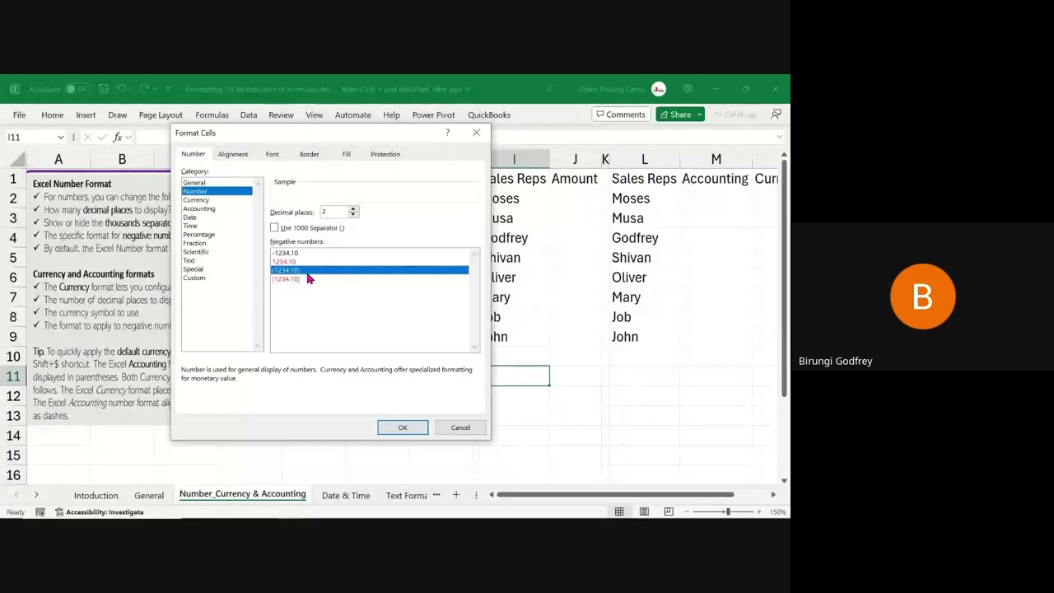
pyautogui.click(288, 280)
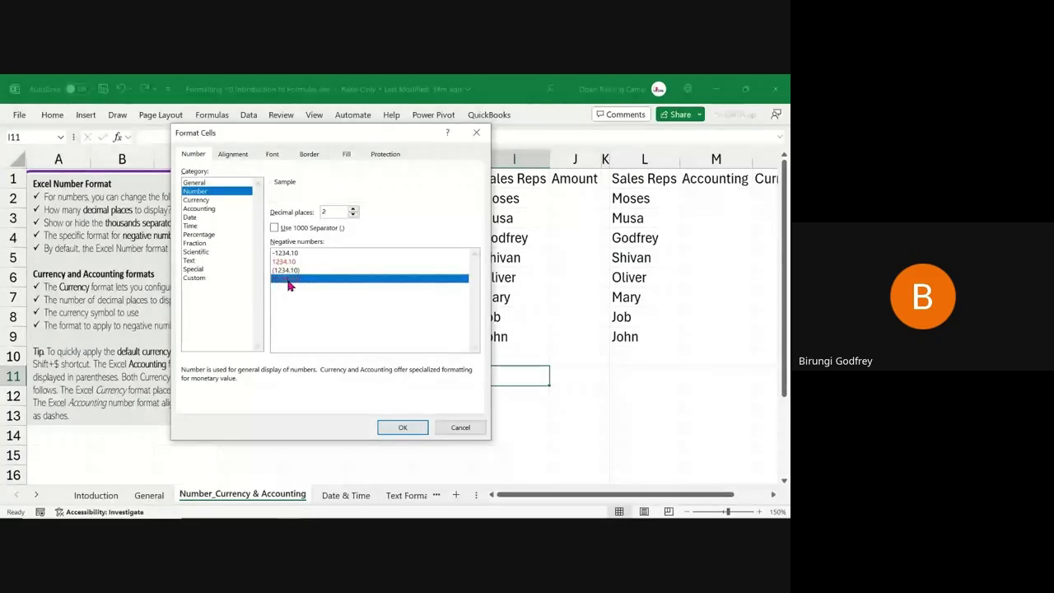
pyautogui.click(290, 262)
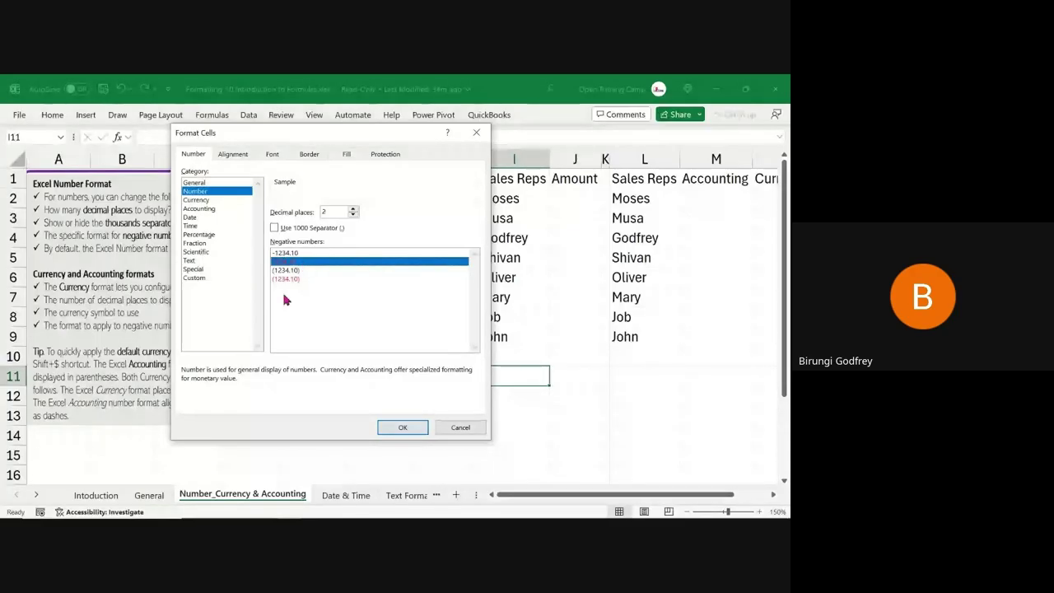
pyautogui.click(287, 278)
pyautogui.click(288, 263)
pyautogui.click(288, 253)
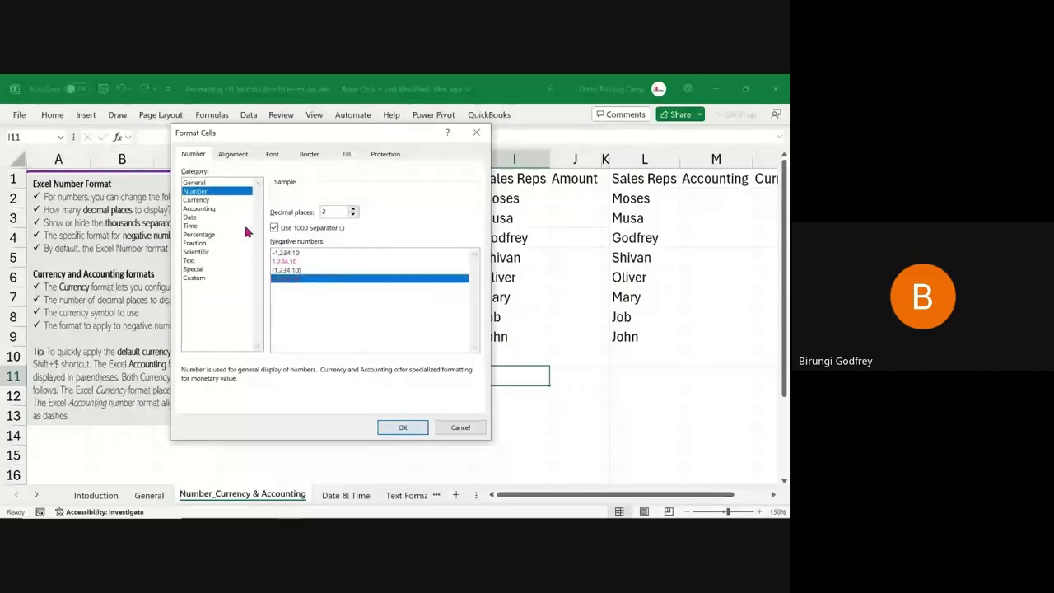
# Step: Compare the Currency, Accounting and Date format categories
pyautogui.click(199, 200)
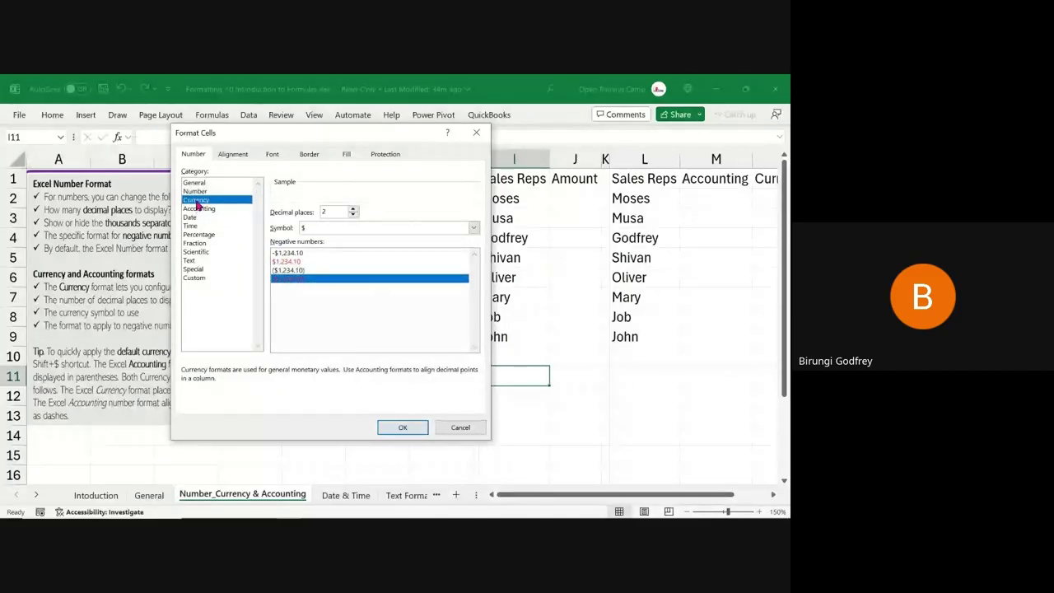
pyautogui.click(198, 209)
pyautogui.click(199, 200)
pyautogui.click(198, 209)
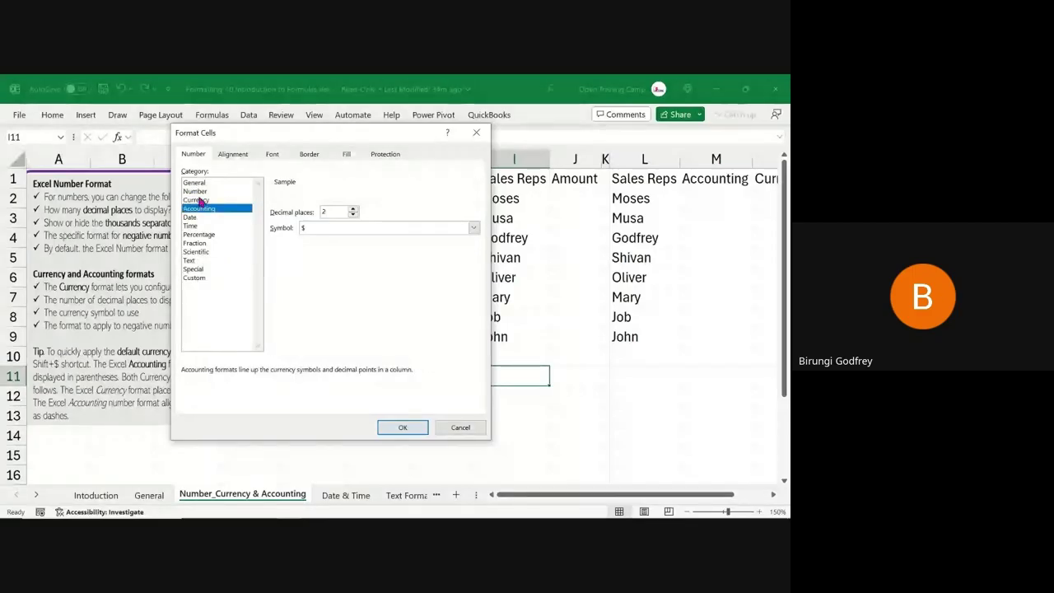
pyautogui.click(198, 200)
pyautogui.click(200, 217)
pyautogui.click(199, 201)
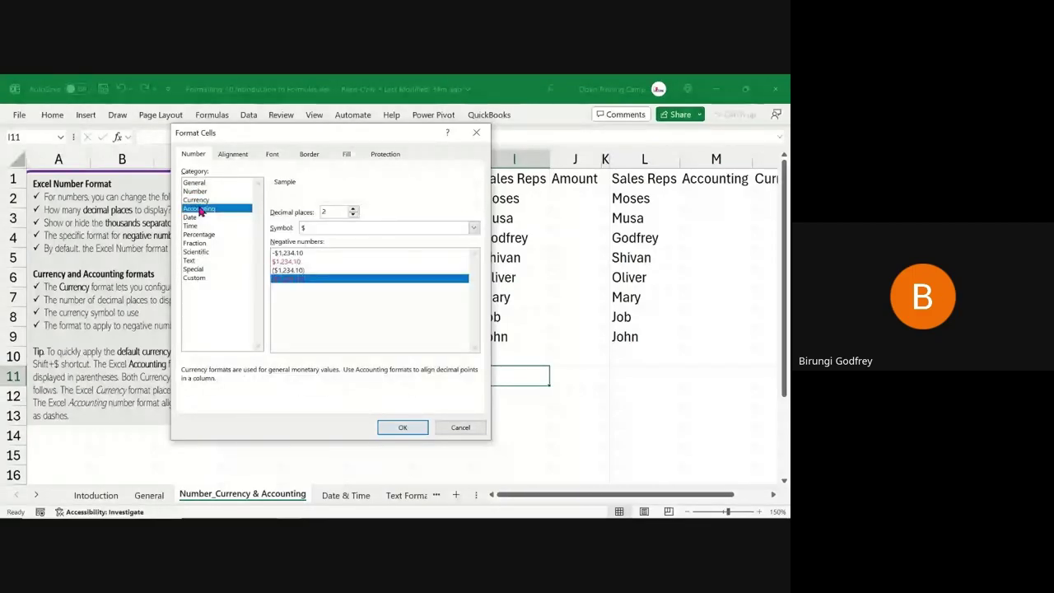
pyautogui.click(198, 208)
pyautogui.moveTo(227, 135); pyautogui.dragTo(344, 141)
# Step: Review Currency negative styles, then apply Accounting with 2 decimals and the $ symbol
pyautogui.click(316, 205)
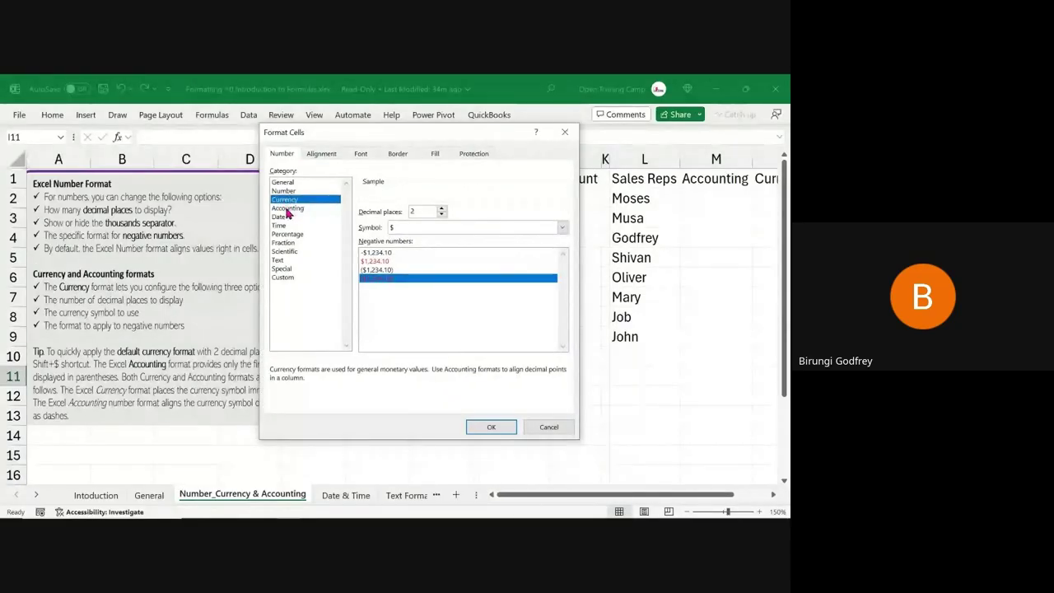
pyautogui.click(286, 209)
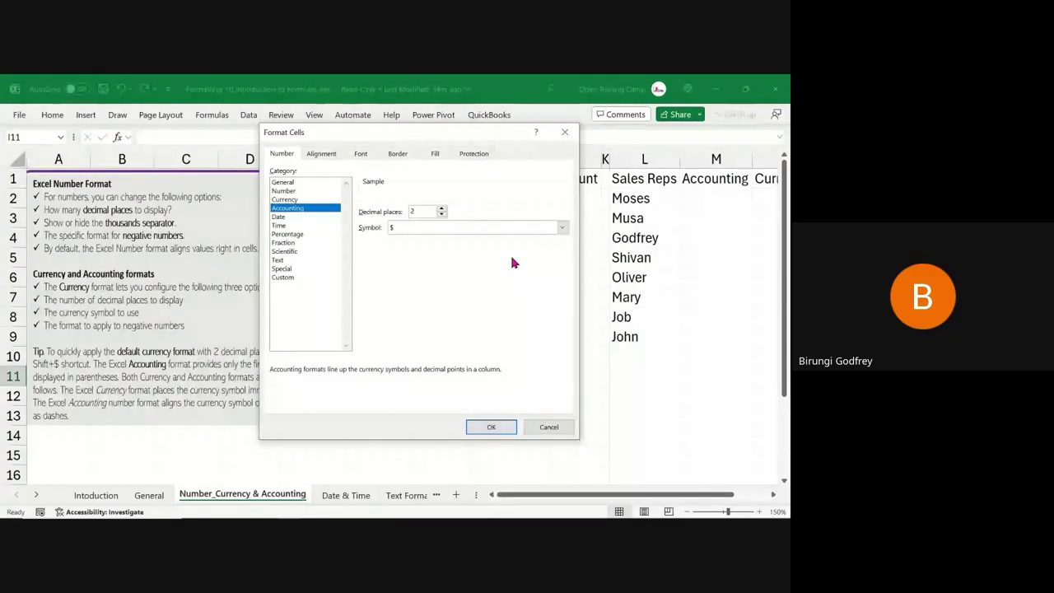
pyautogui.click(285, 202)
pyautogui.click(384, 270)
pyautogui.click(379, 262)
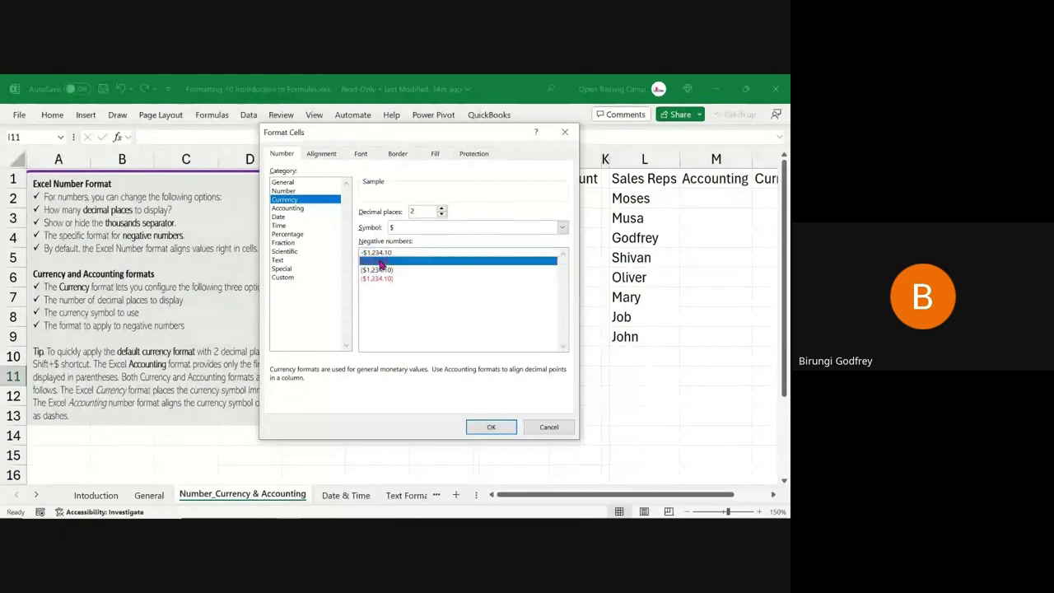
pyautogui.click(379, 271)
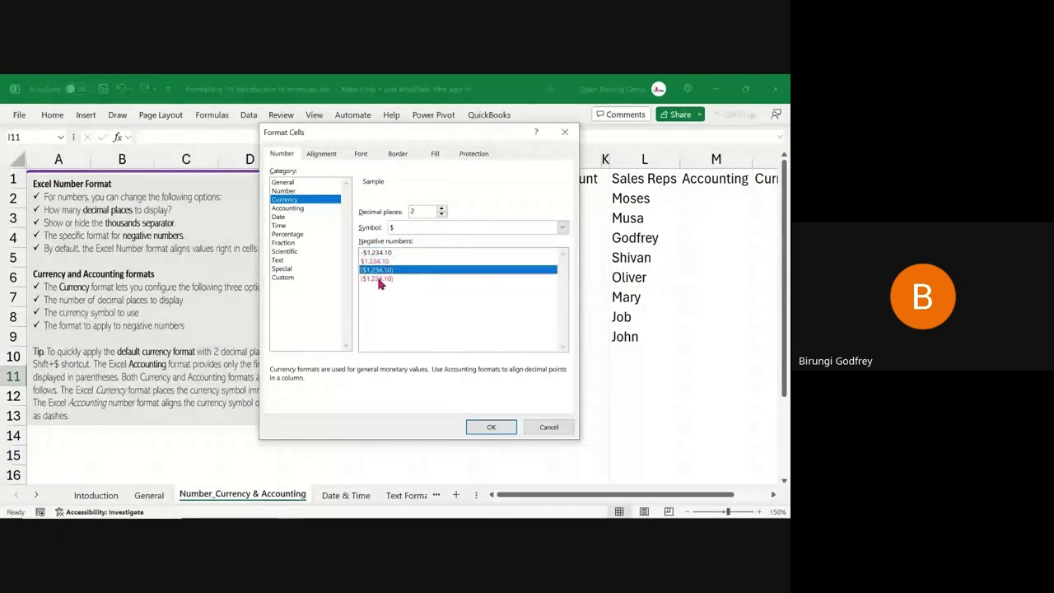
pyautogui.press('Up')
pyautogui.press('Up')
pyautogui.moveTo(372, 136); pyautogui.dragTo(193, 120)
pyautogui.click(368, 250)
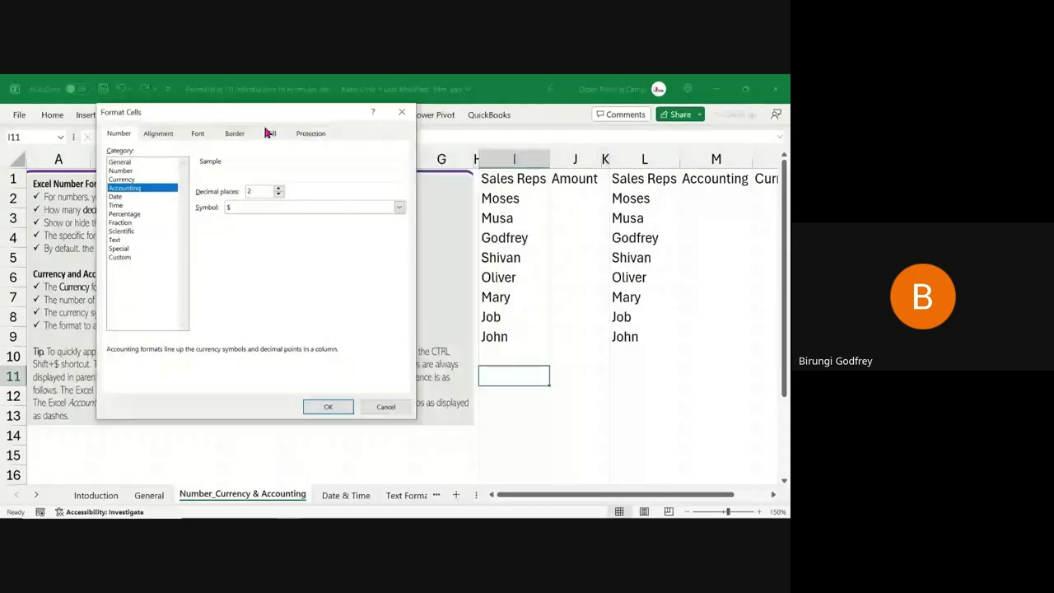
pyautogui.click(345, 411)
# Step: Enter =RANDBETWEEN(1000,10000) in J2 under Amount, showing 2370, and reselect J2
pyautogui.hscroll(3, 656, 403)
pyautogui.moveTo(415, 179); pyautogui.dragTo(470, 317)
pyautogui.click(476, 197)
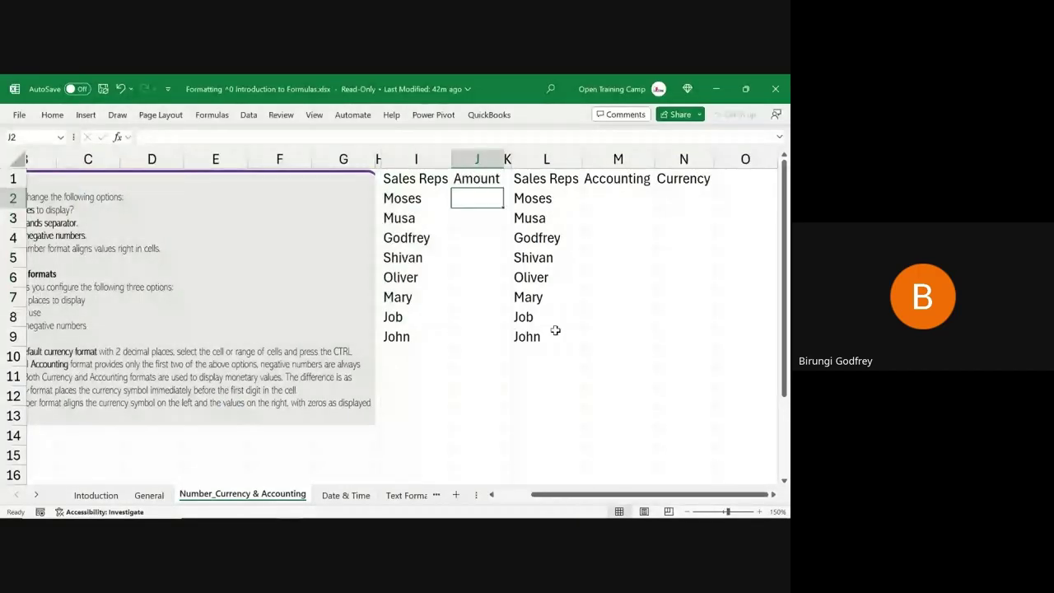
pyautogui.write('=rand')
pyautogui.press('Down')
pyautogui.press('Down')
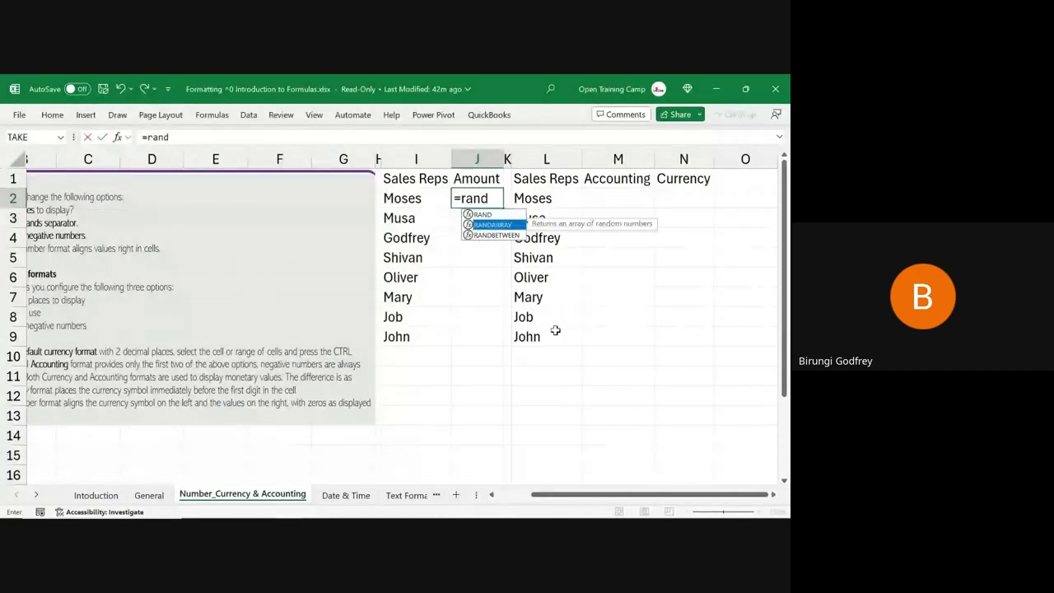
pyautogui.press('Tab')
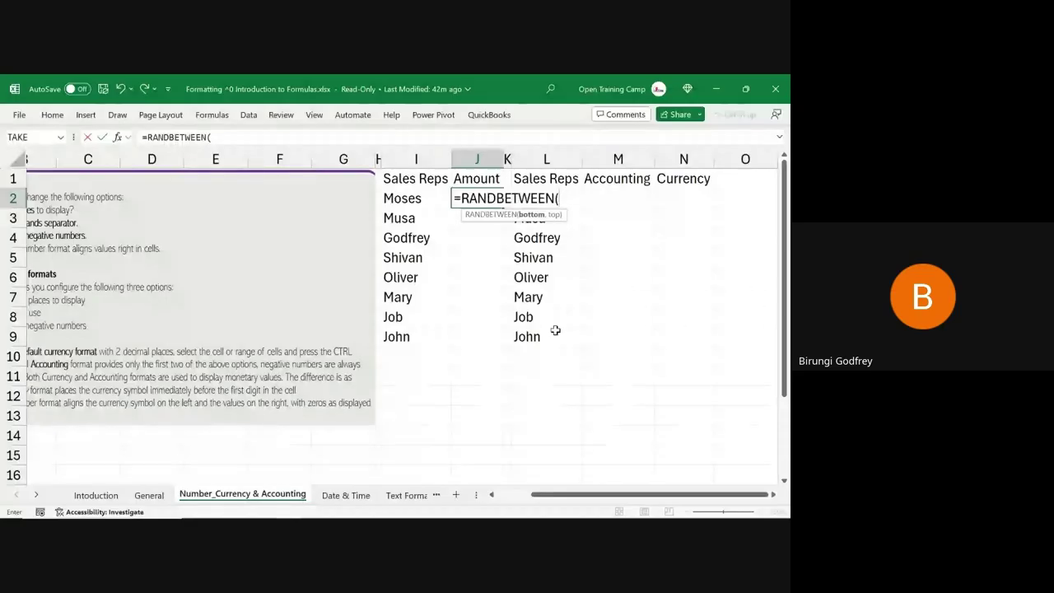
pyautogui.write('1000,10000')
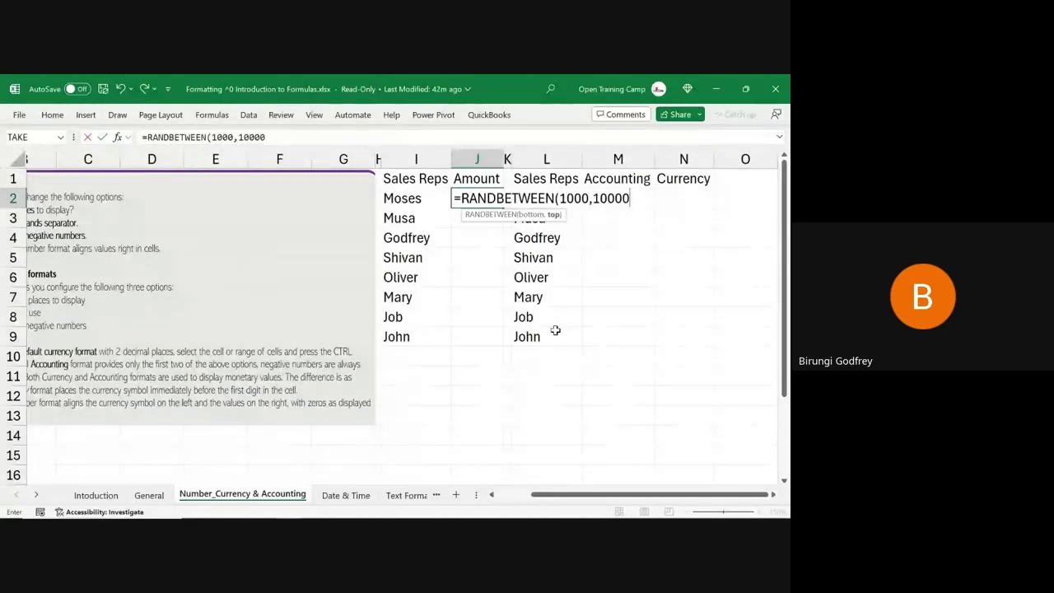
pyautogui.write(')')
pyautogui.press('Return')
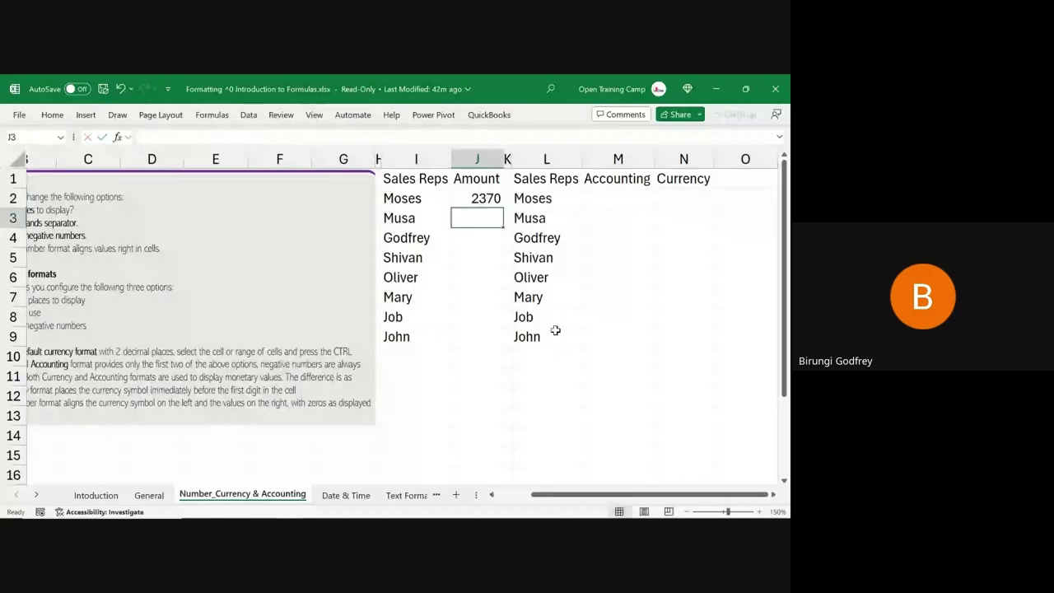
pyautogui.click(482, 191)
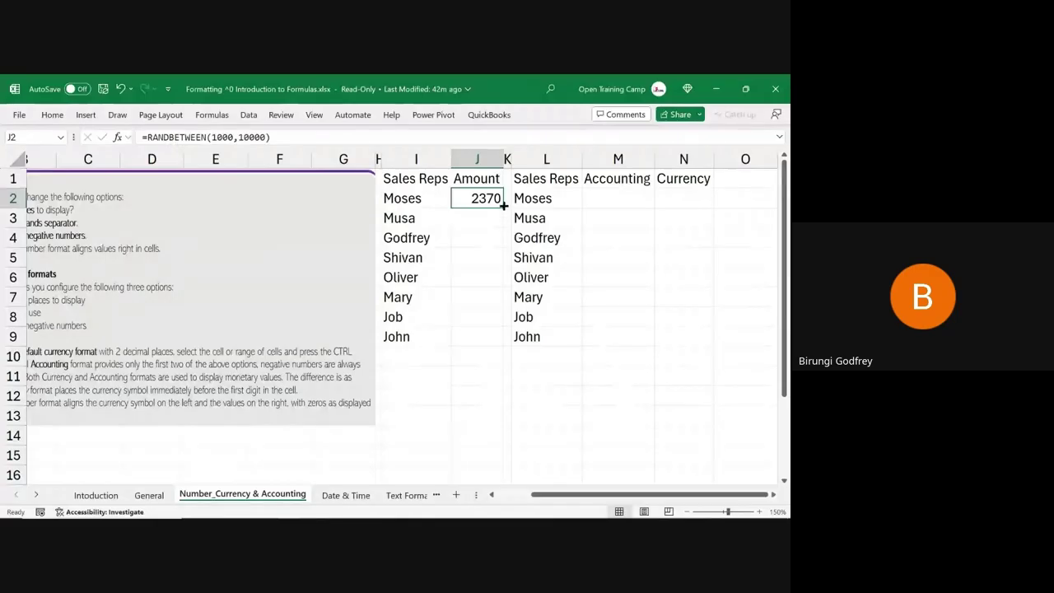